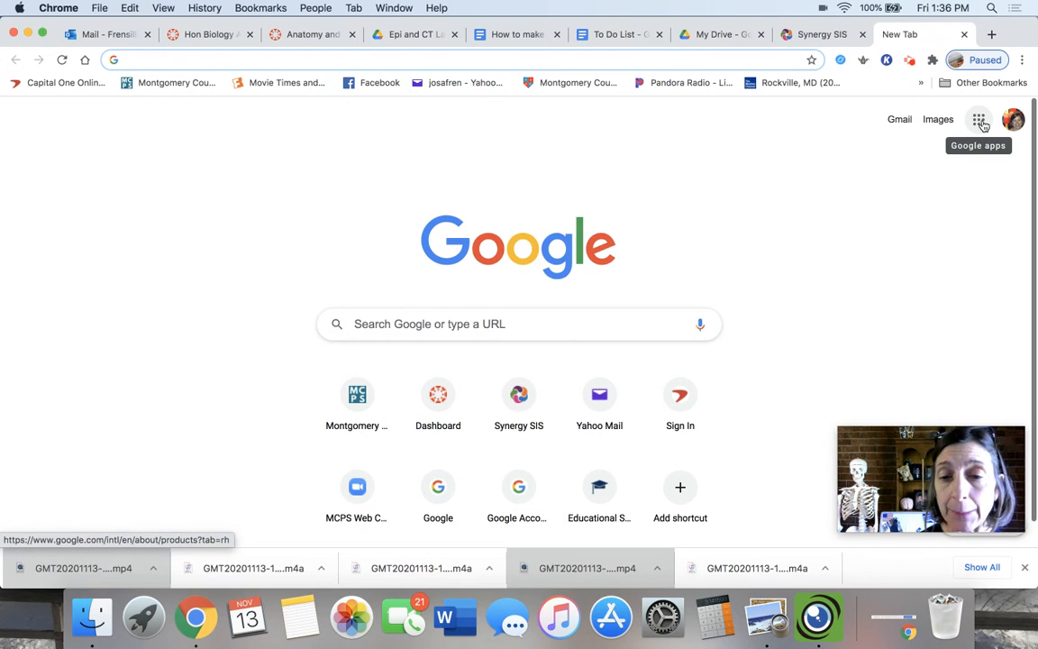
Open Google Sheets from the Google apps and create a blank spreadsheet.
left_click(980, 122)
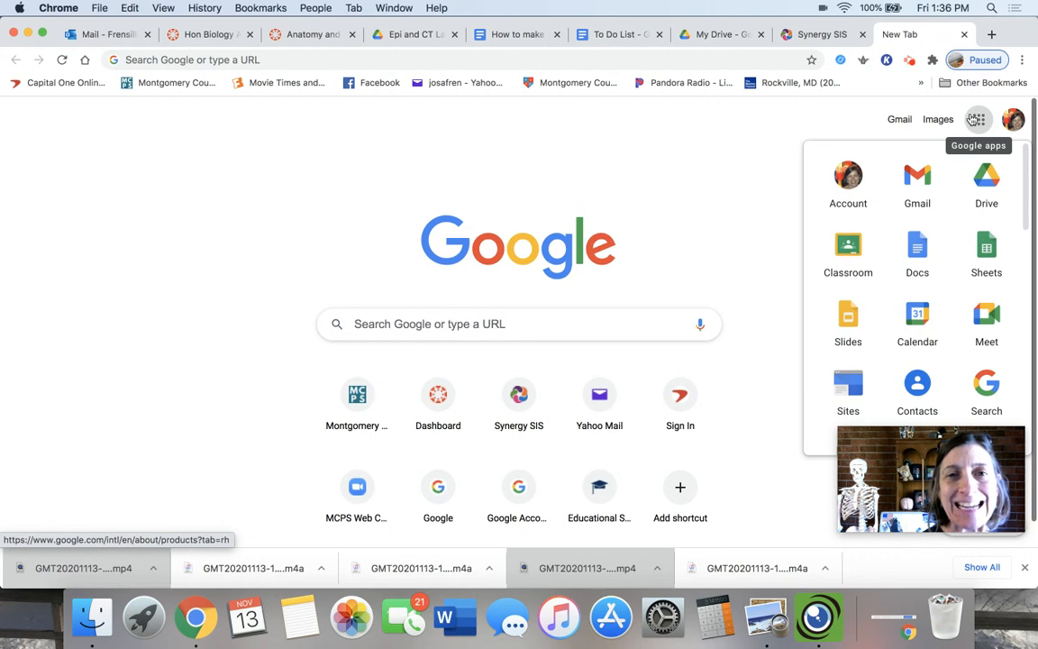
left_click(987, 252)
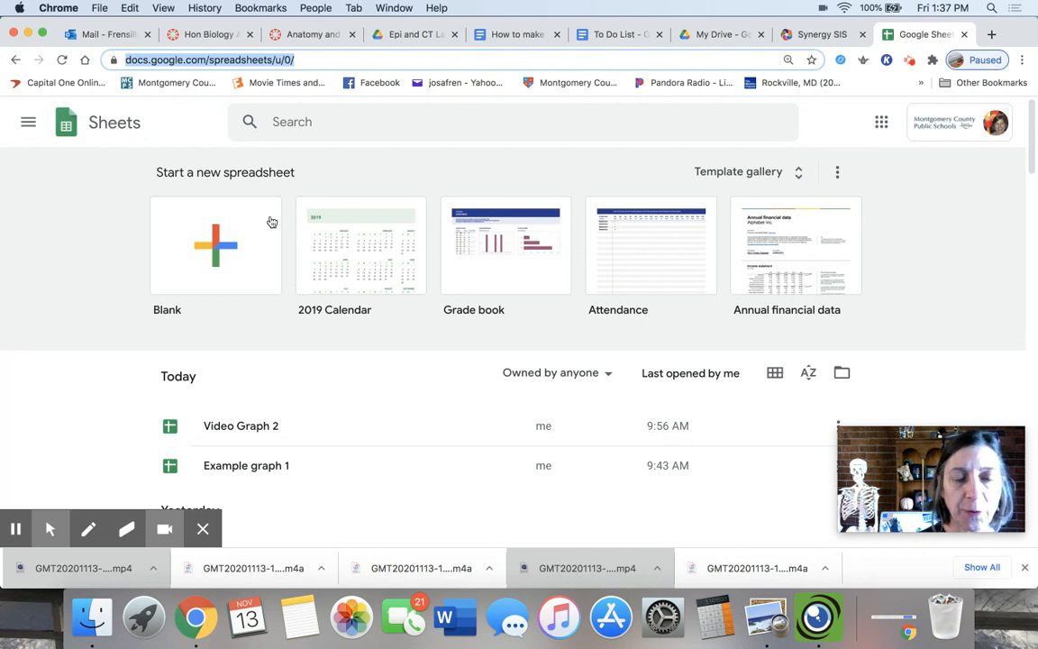
left_click(175, 260)
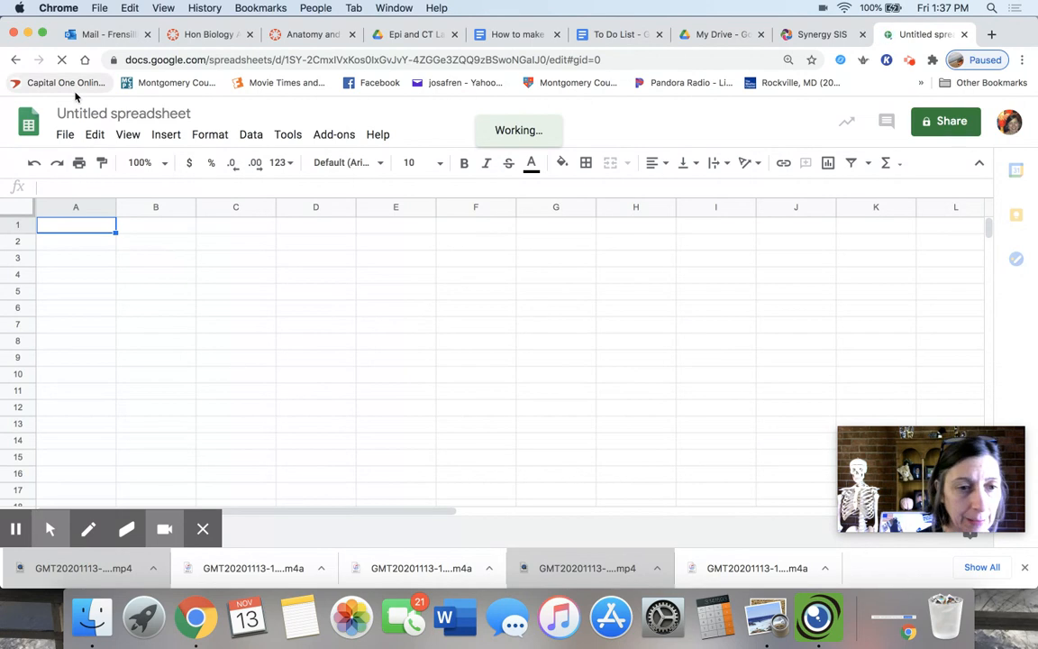
Rename the untitled spreadsheet as "FA CASE STUDY GRAPH".
left_click(95, 113)
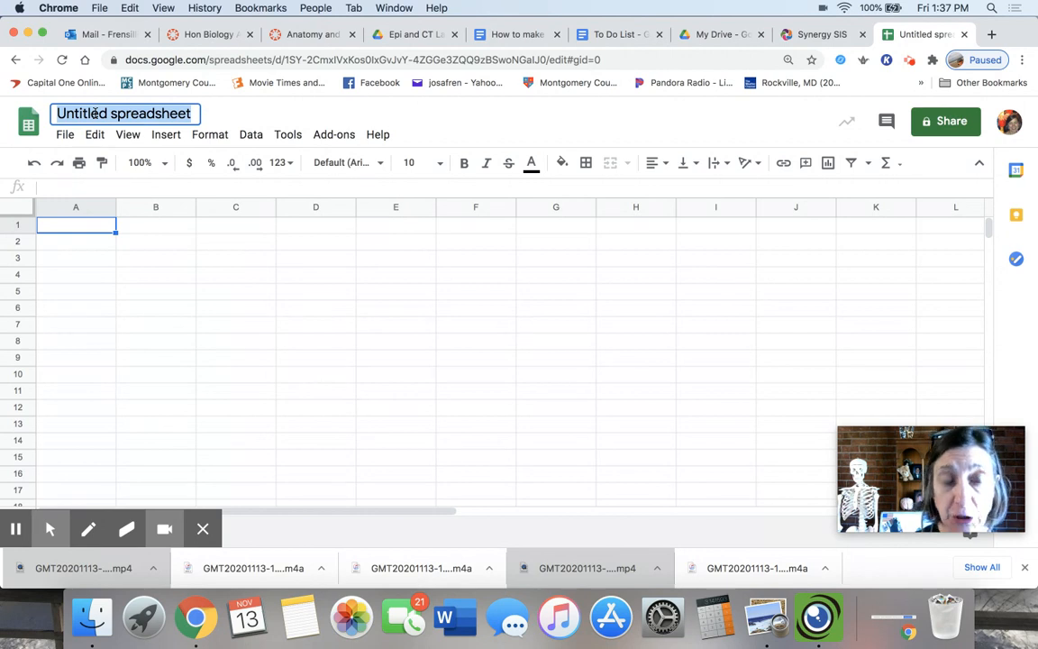
type("FA")
type(" CASE")
type(" STUF")
type("Y")
key("BackSpace")
key("BackSpace")
type("DY GRAPH")
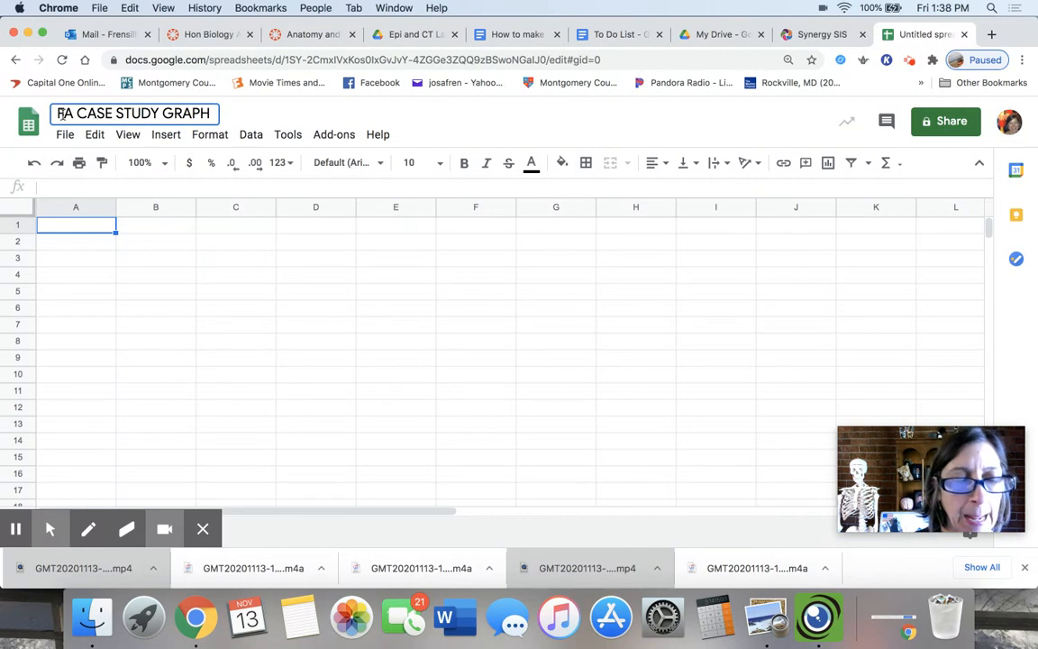
left_click_drag(90, 225, 91, 327)
left_click_drag(146, 227, 152, 361)
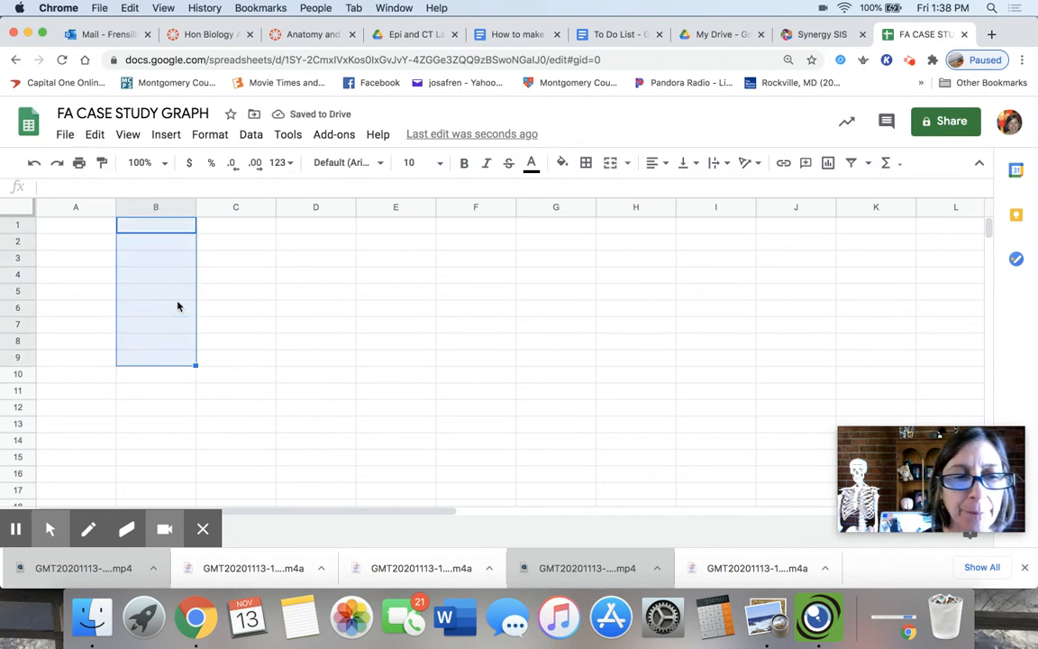
left_click_drag(239, 223, 243, 301)
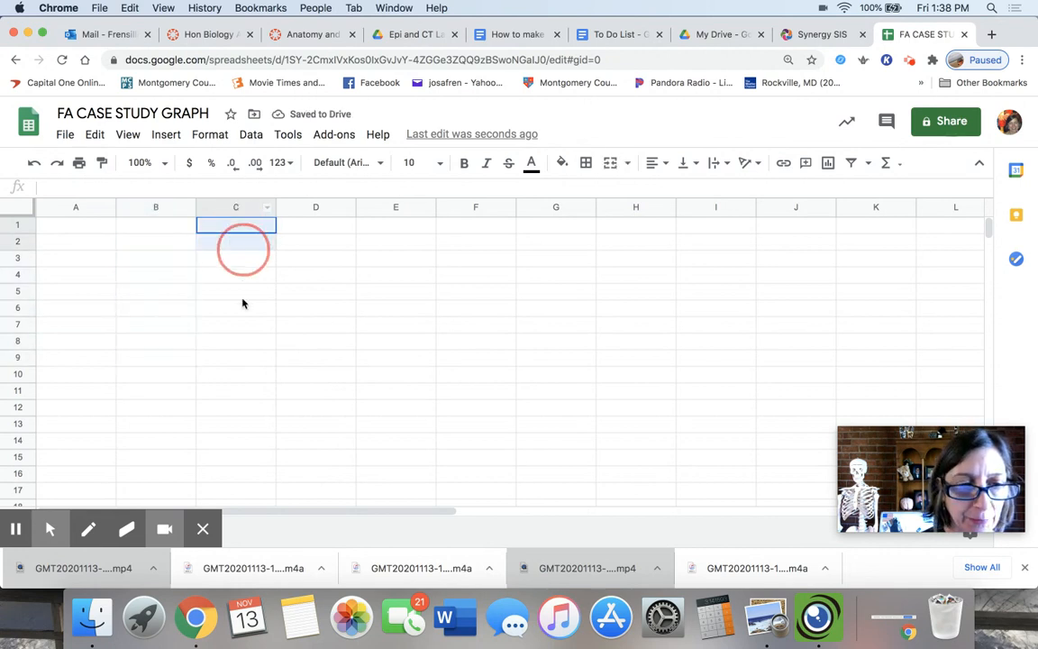
left_click(175, 259)
left_click(155, 210)
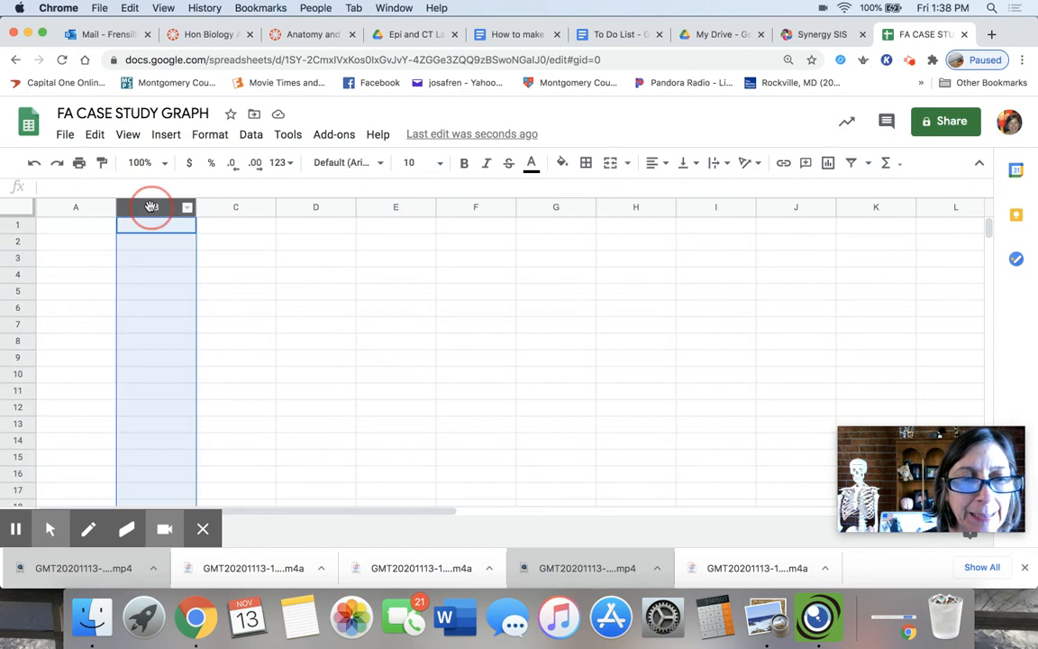
left_click(304, 346)
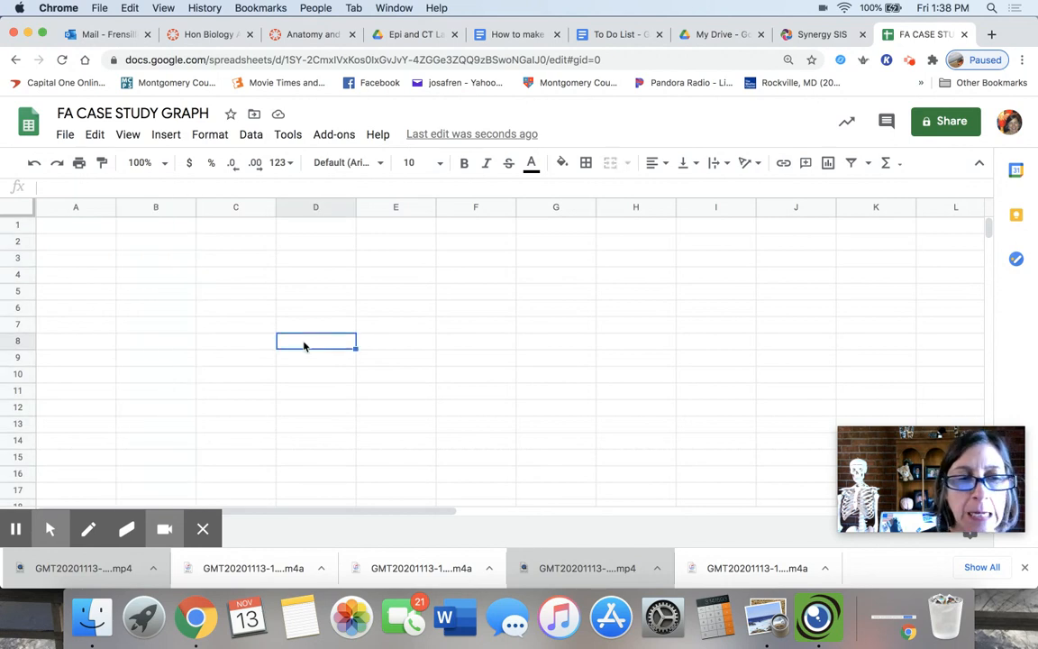
left_click(169, 227)
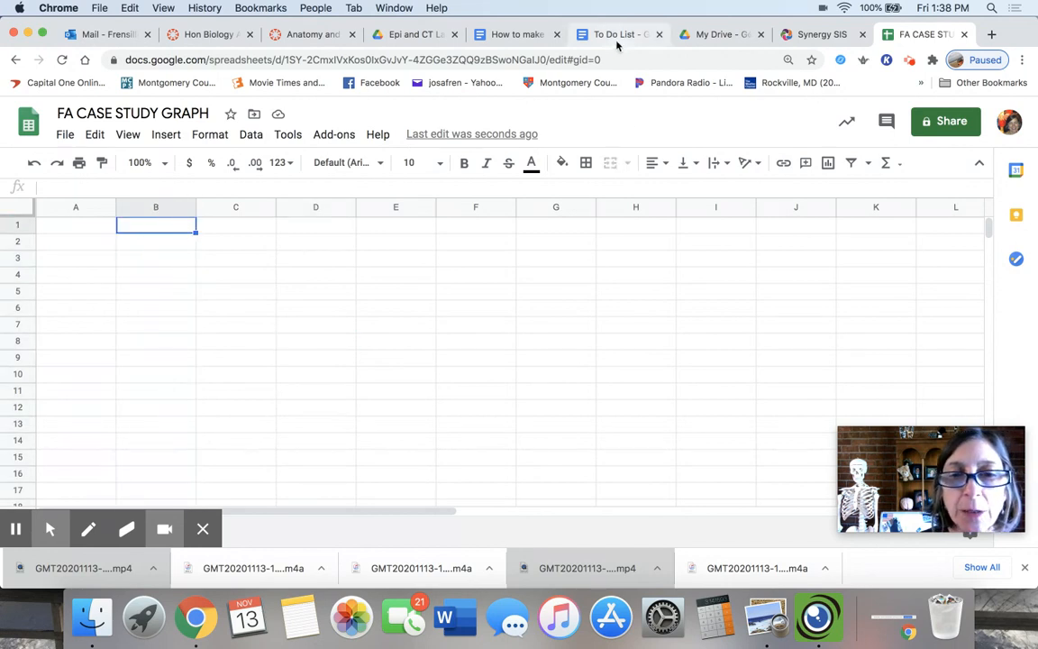
Look up the X-axis variable in the "How to make a graph" document and enter "Days" in cell B3 of the spreadsheet.
left_click(537, 36)
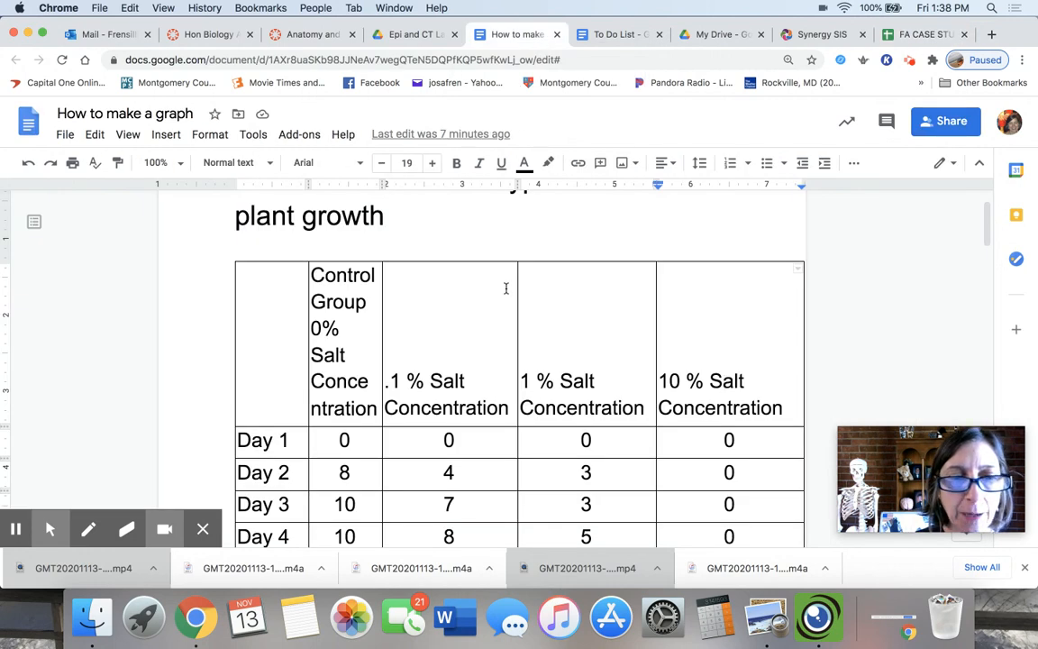
scroll(507, 289, "down", 10)
scroll(506, 289, "down", 15)
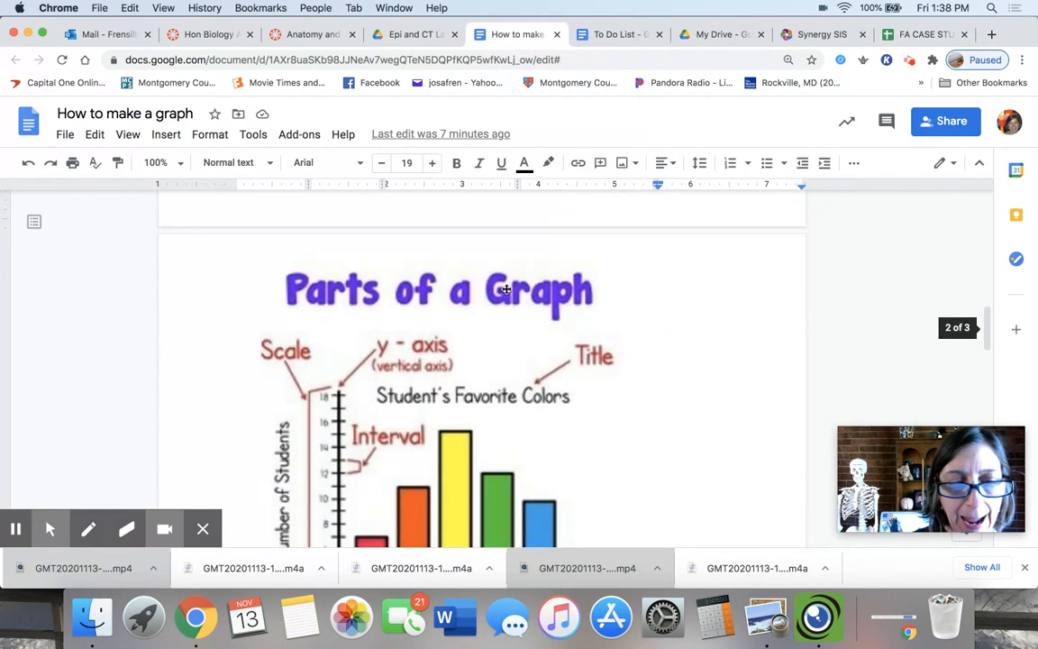
scroll(505, 290, "up", 2)
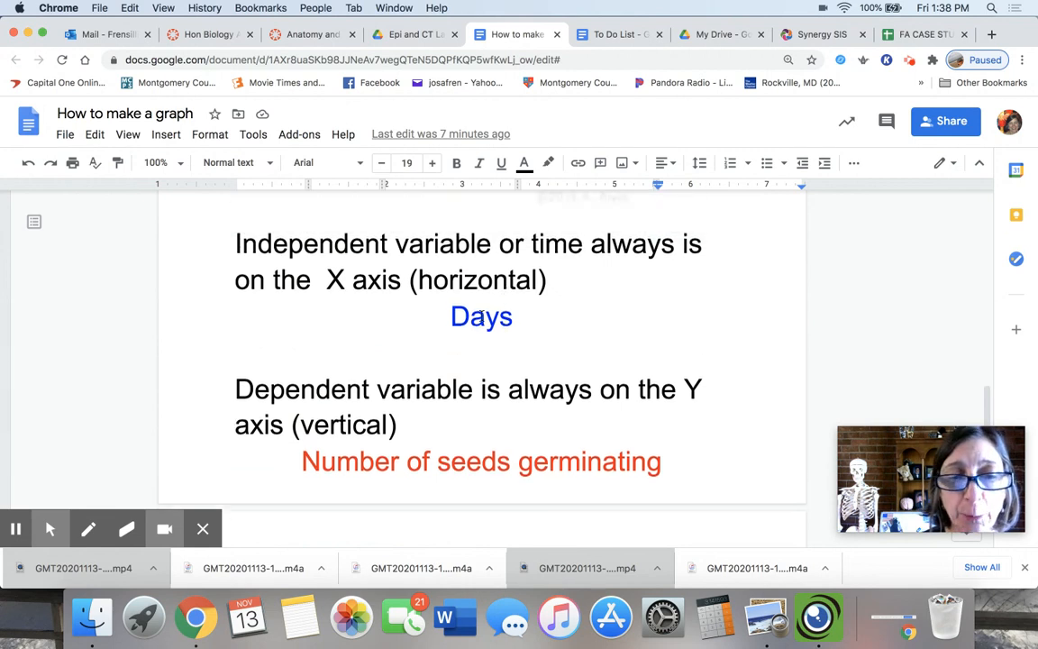
left_click(447, 318)
left_click_drag(447, 319, 525, 312)
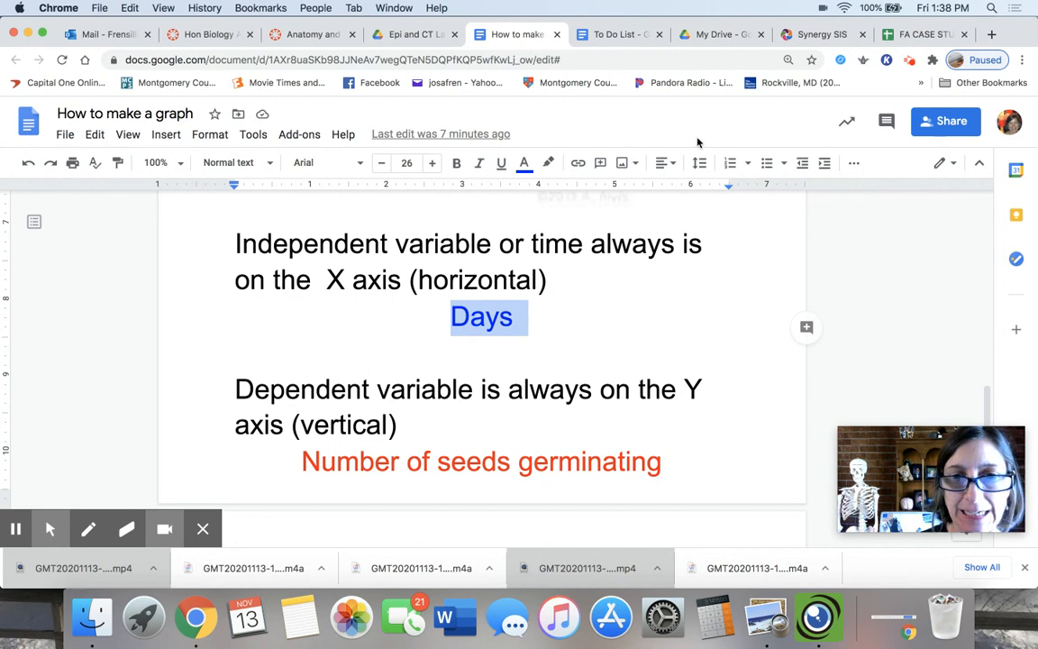
left_click(914, 34)
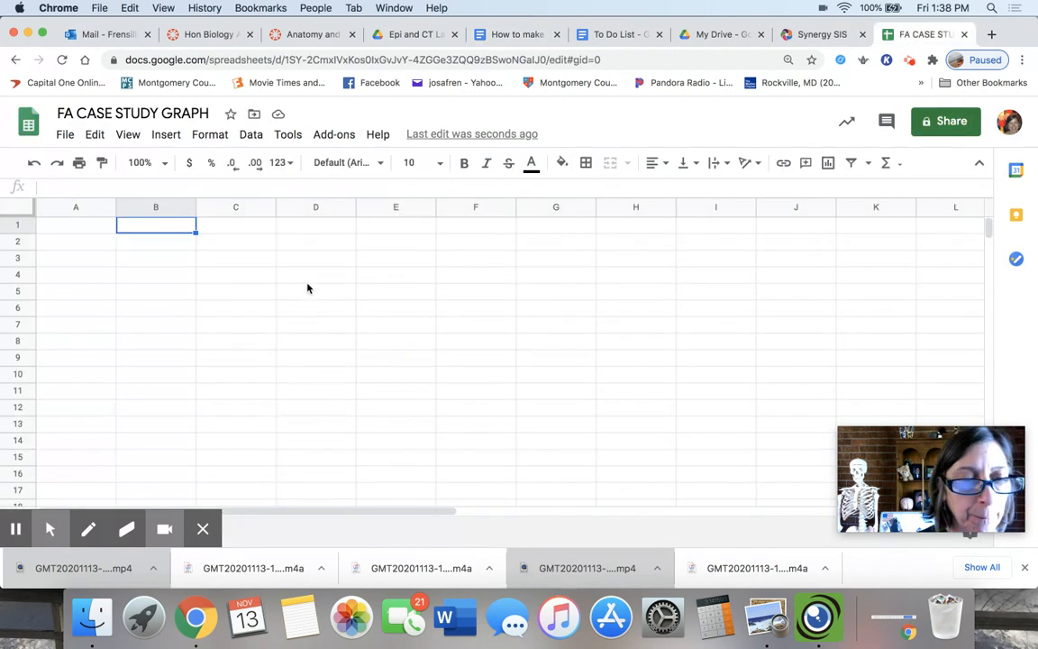
left_click(166, 258)
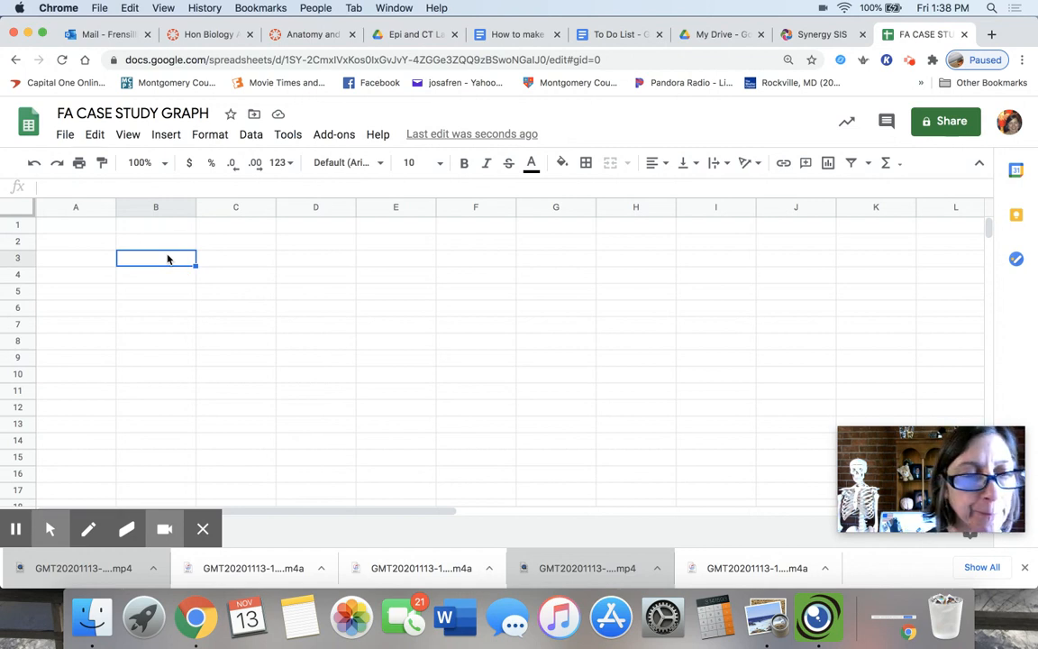
type("Days")
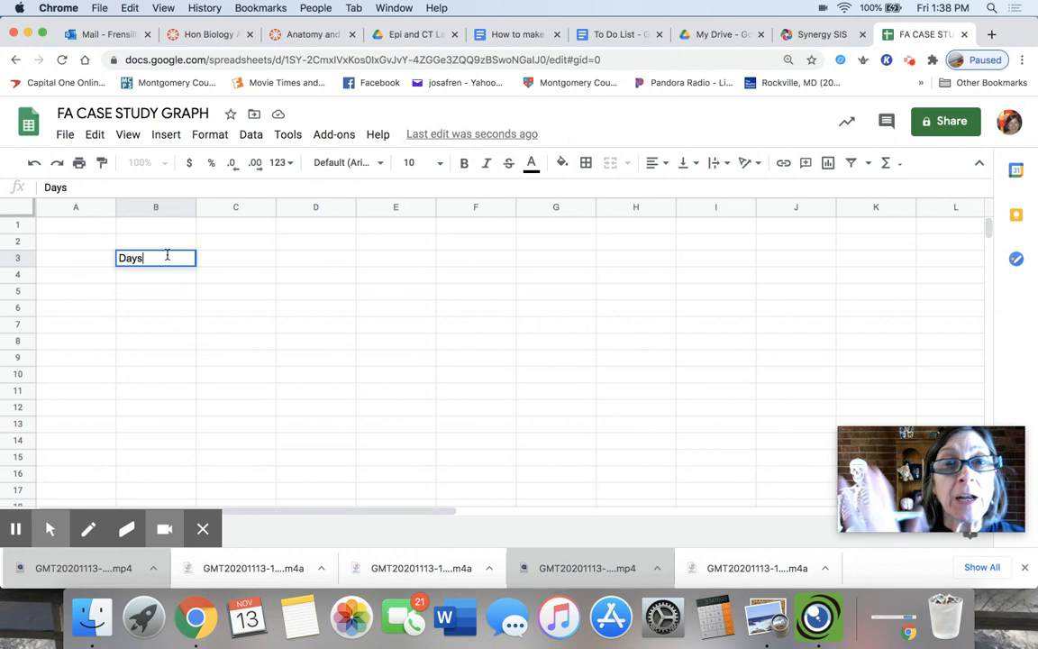
Enter the day numbers 1 through 5 below the Days header, in cells B4 to B8.
left_click(144, 276)
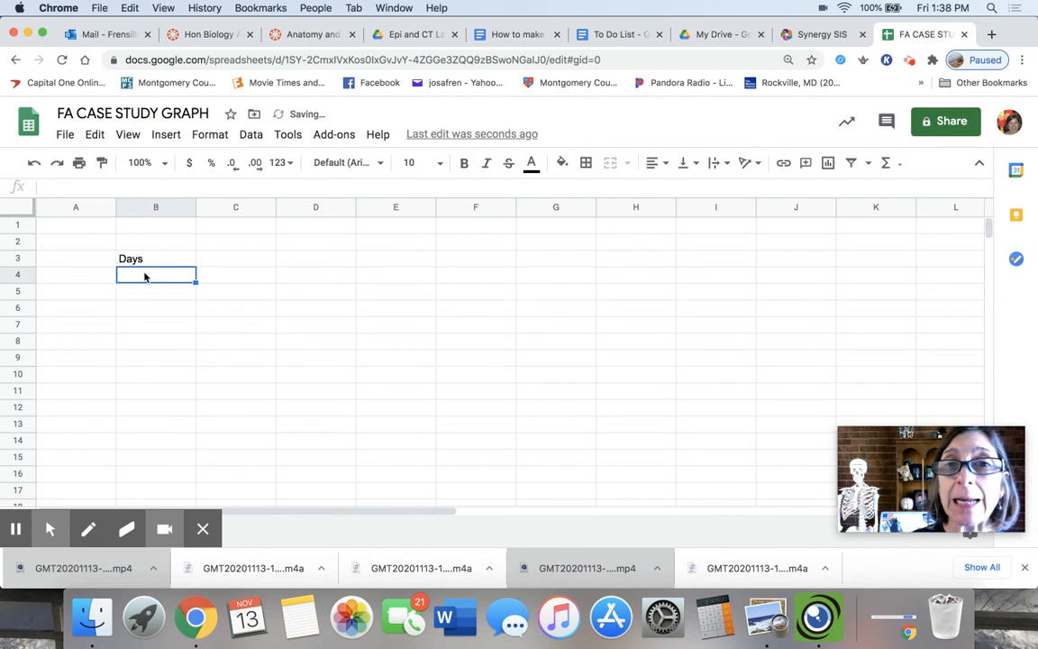
type("1")
left_click(160, 293)
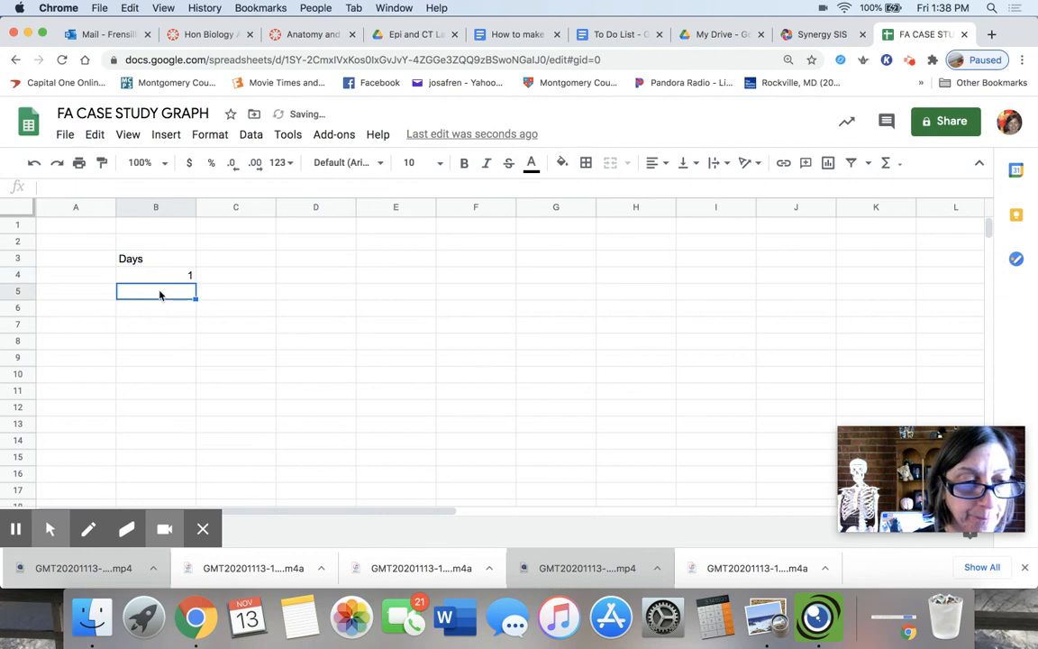
type("2")
left_click(164, 308)
type("3")
left_click(167, 323)
type("4")
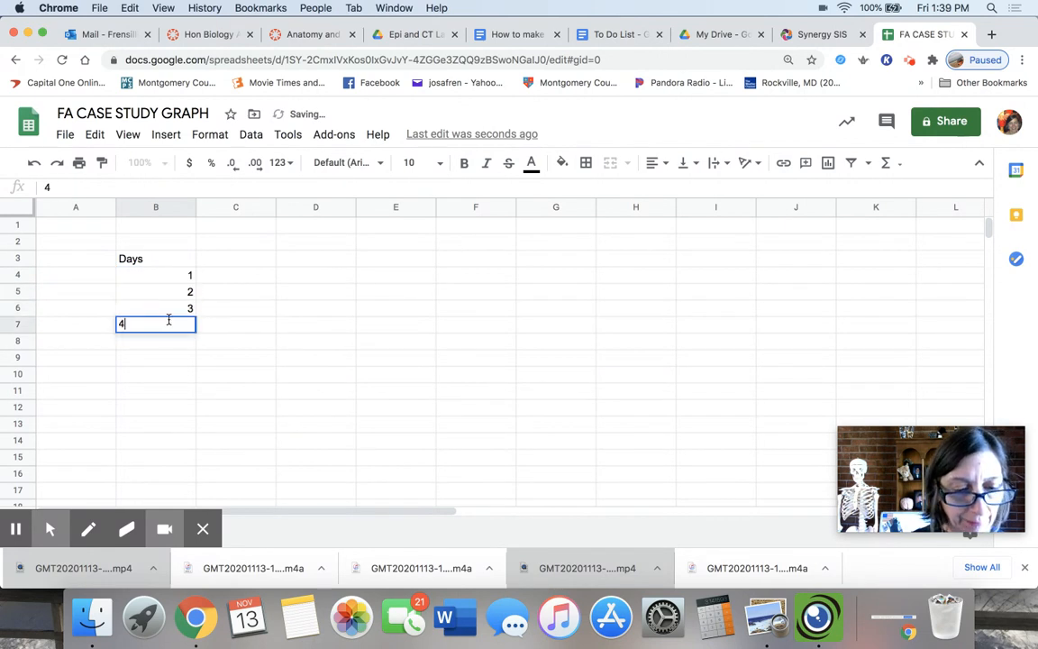
left_click(177, 346)
type("5")
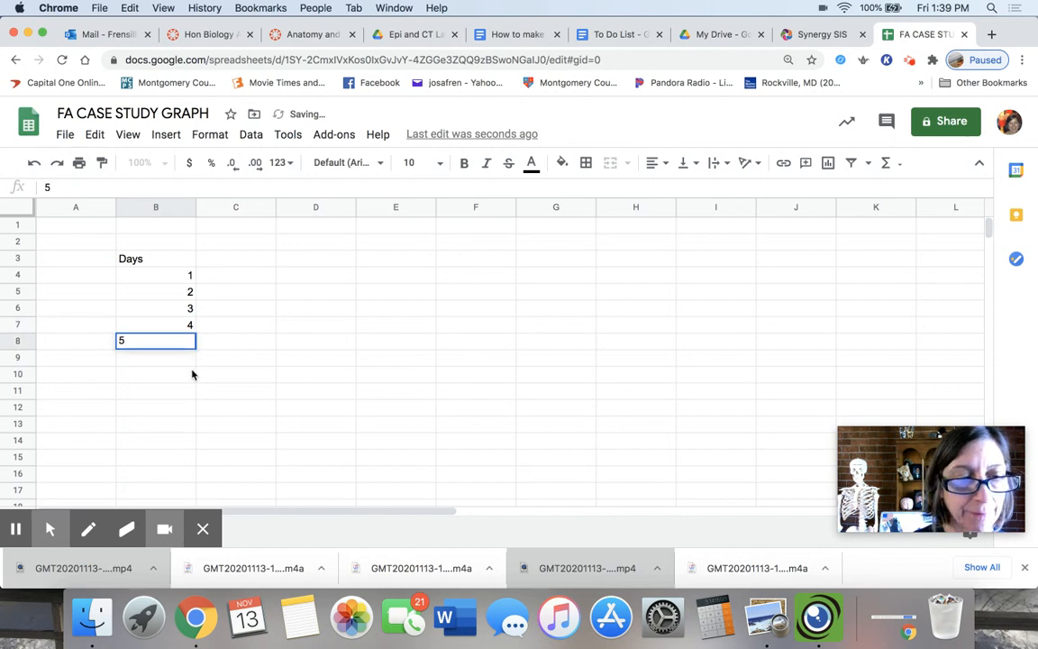
left_click(191, 358)
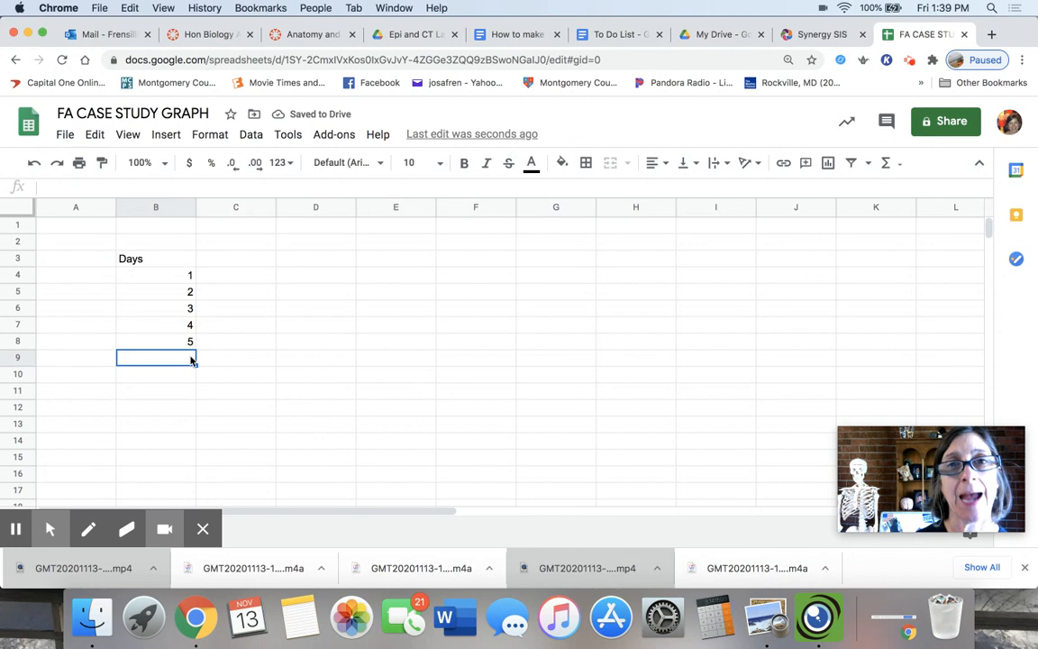
left_click(232, 260)
left_click(307, 259)
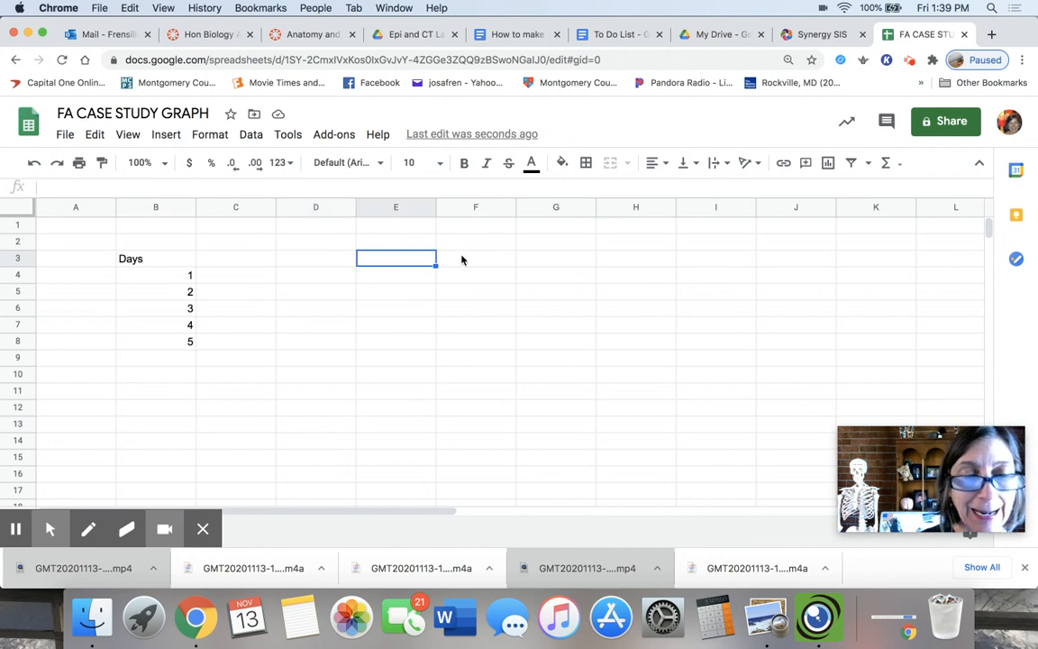
left_click(461, 259)
Check the salt concentrations in the data table of the "How to make a graph" document and enter "0% salt water" as the header in C3.
left_click(254, 258)
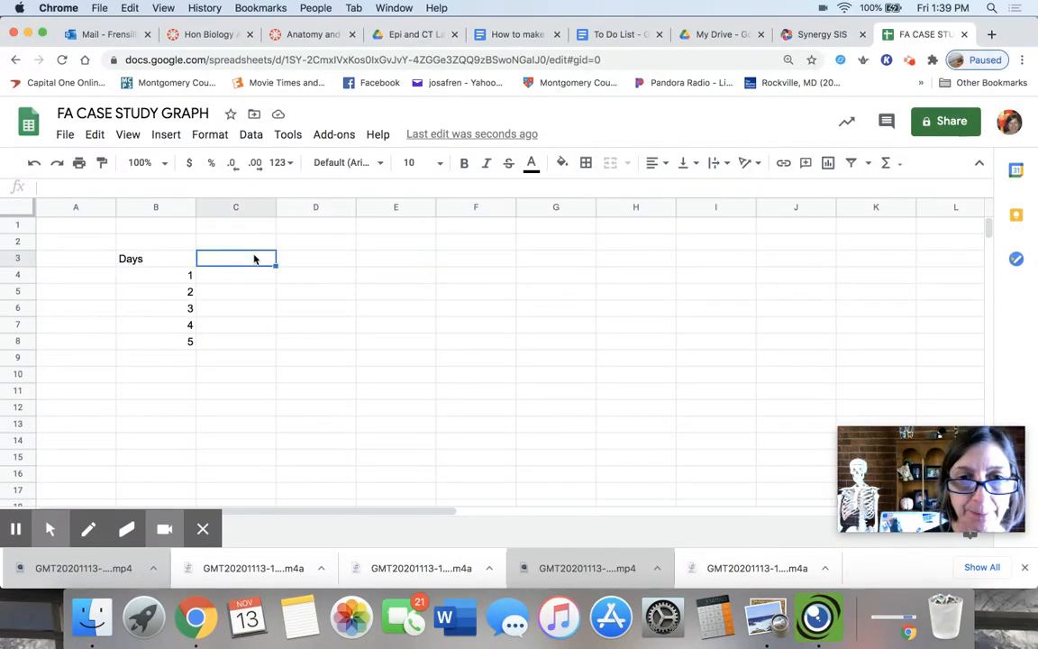
left_click(496, 34)
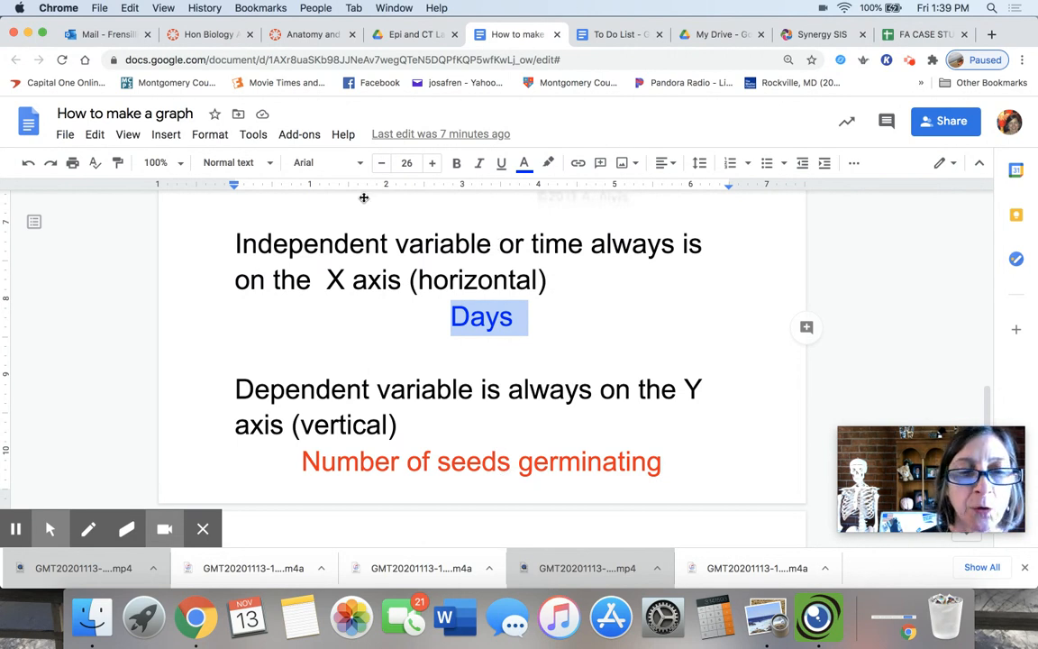
scroll(364, 195, "down", 10)
scroll(364, 196, "up", 5)
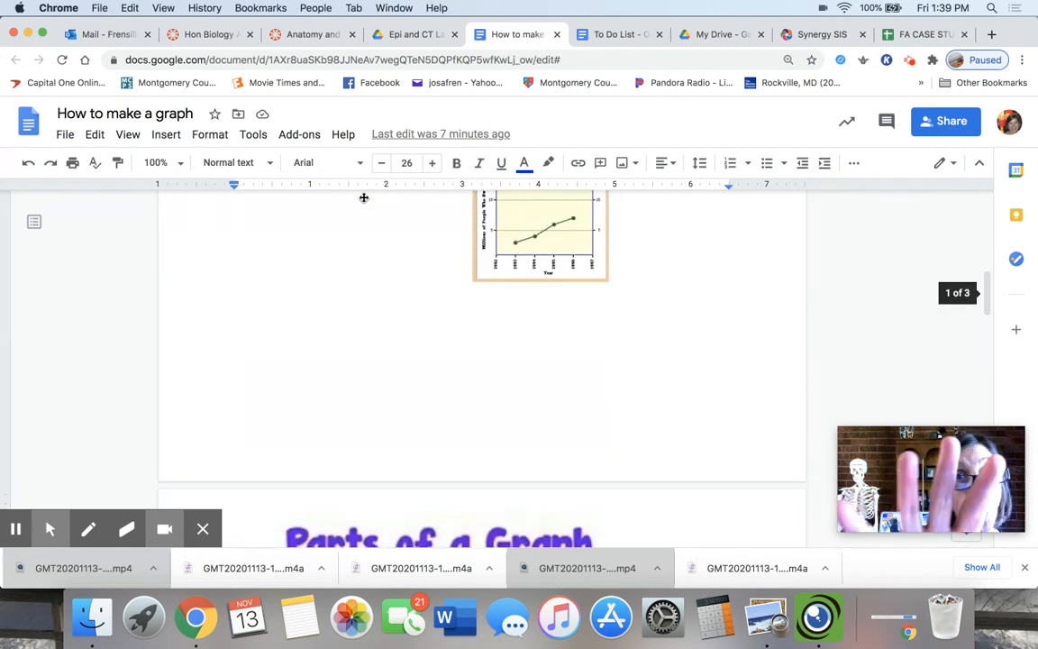
scroll(363, 197, "up", 3)
scroll(364, 197, "up", 4)
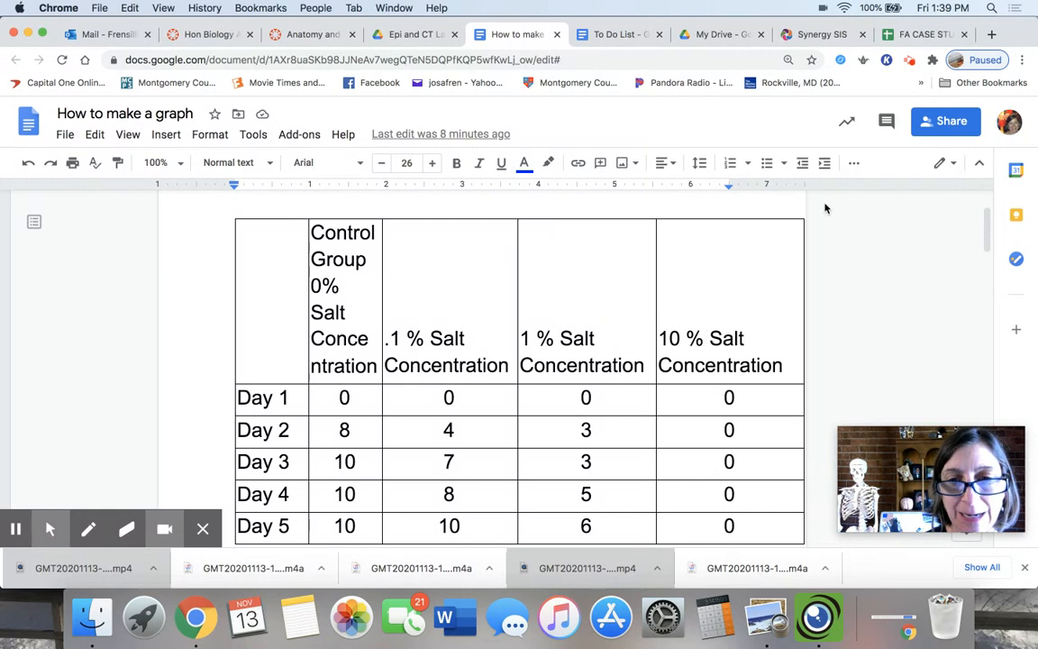
left_click(926, 38)
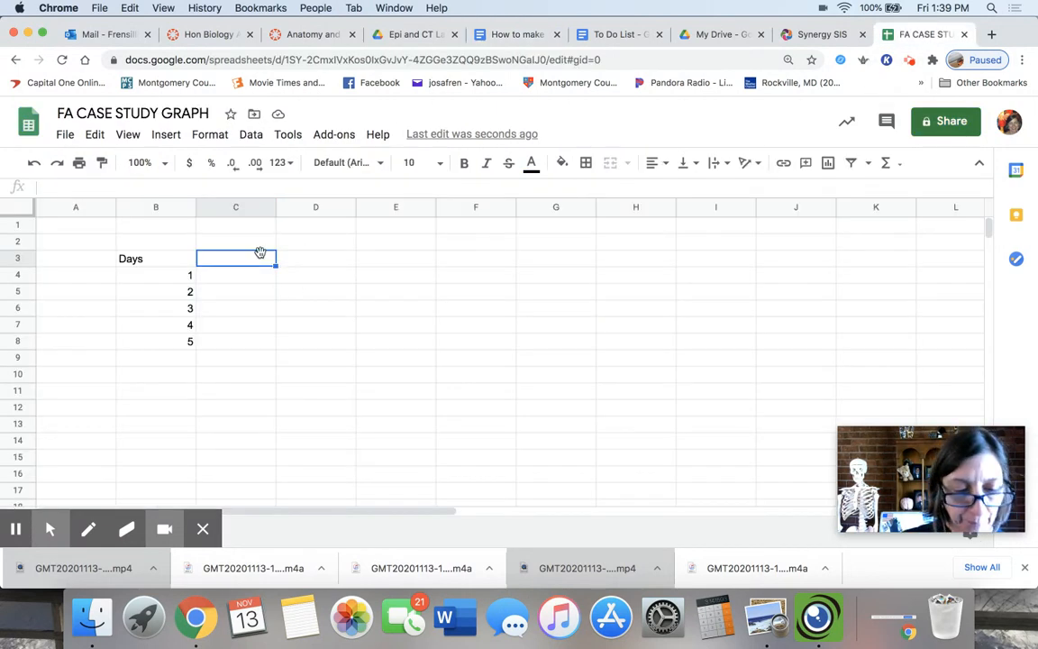
type("0")
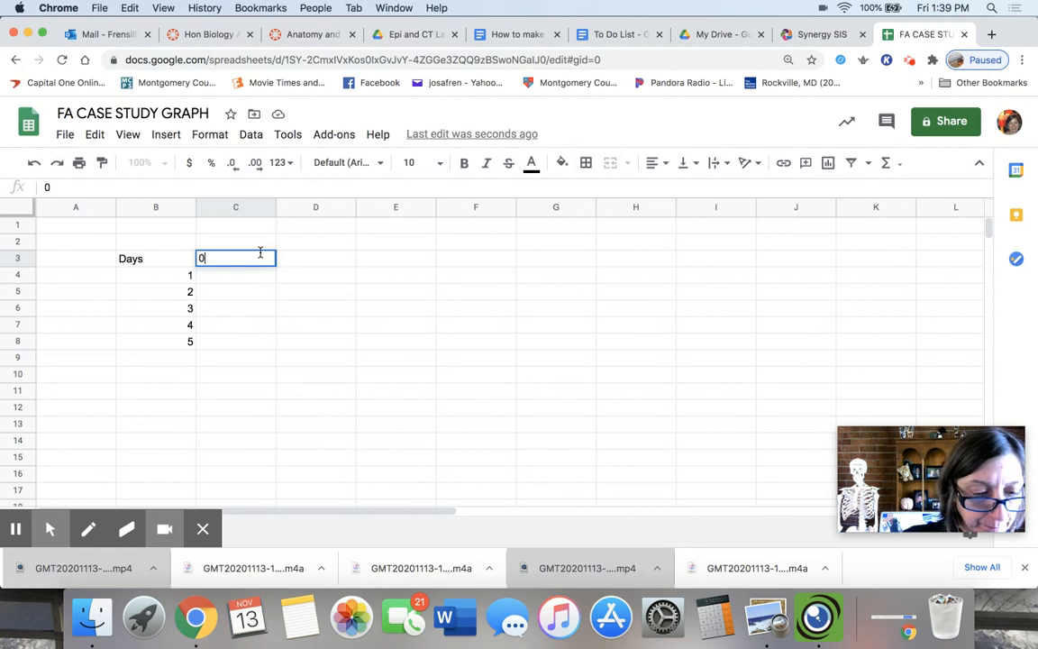
type("%")
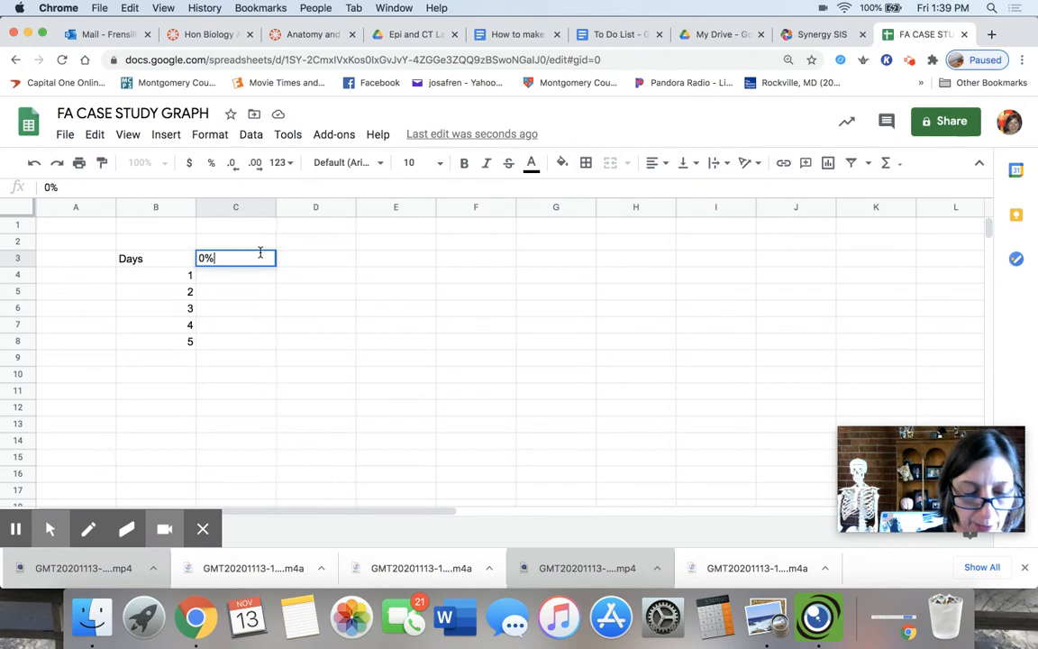
type(" salt water")
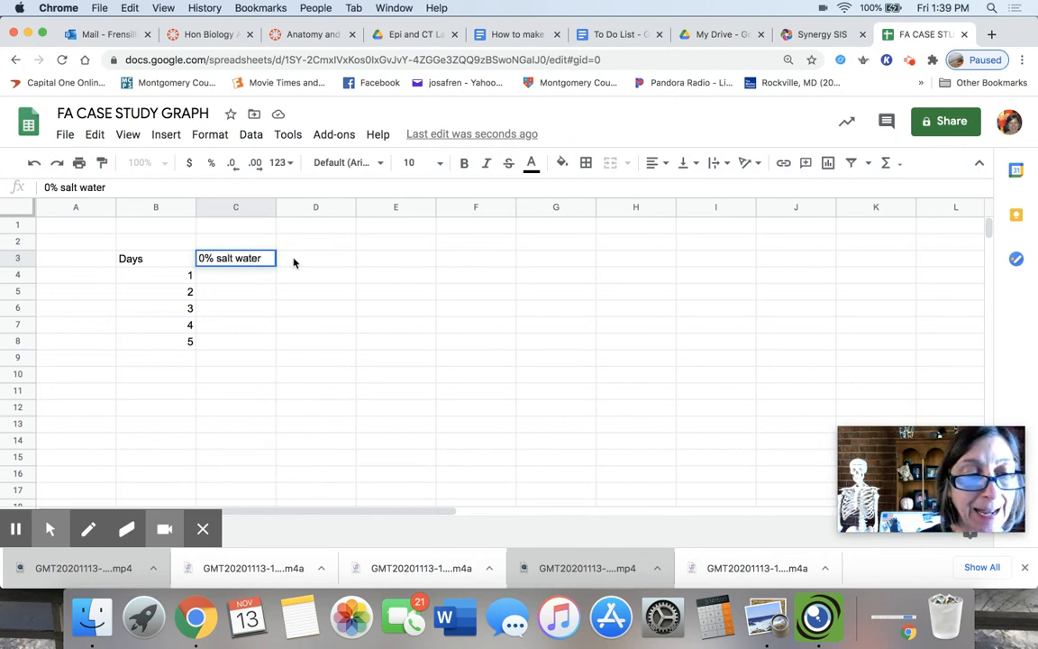
Enter "0.1% salt water" as the next column header in cell D3.
left_click(294, 263)
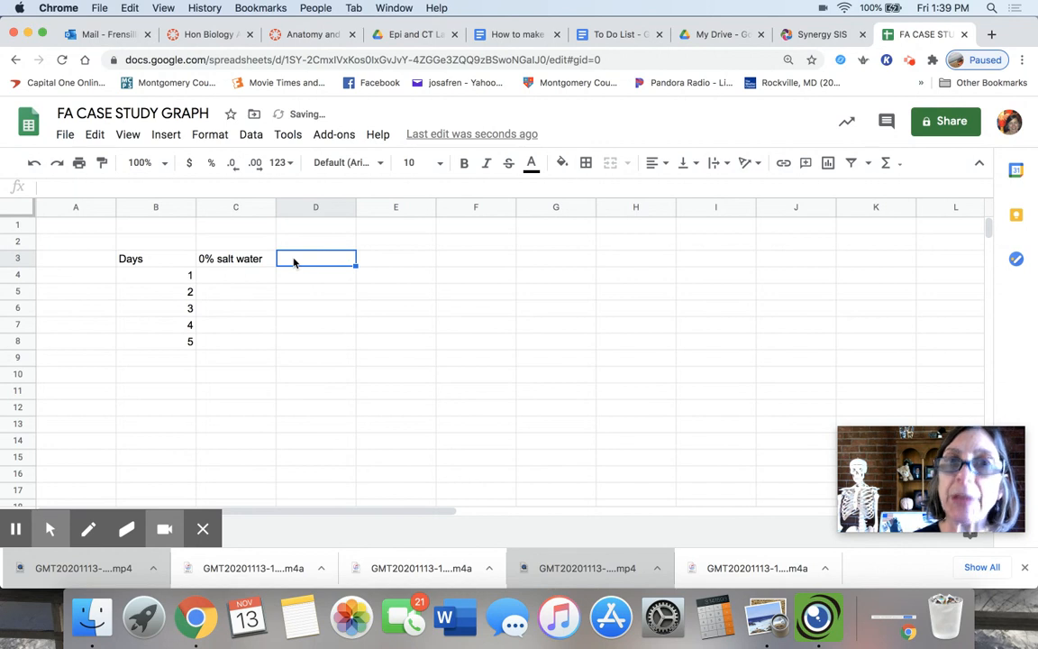
type("0")
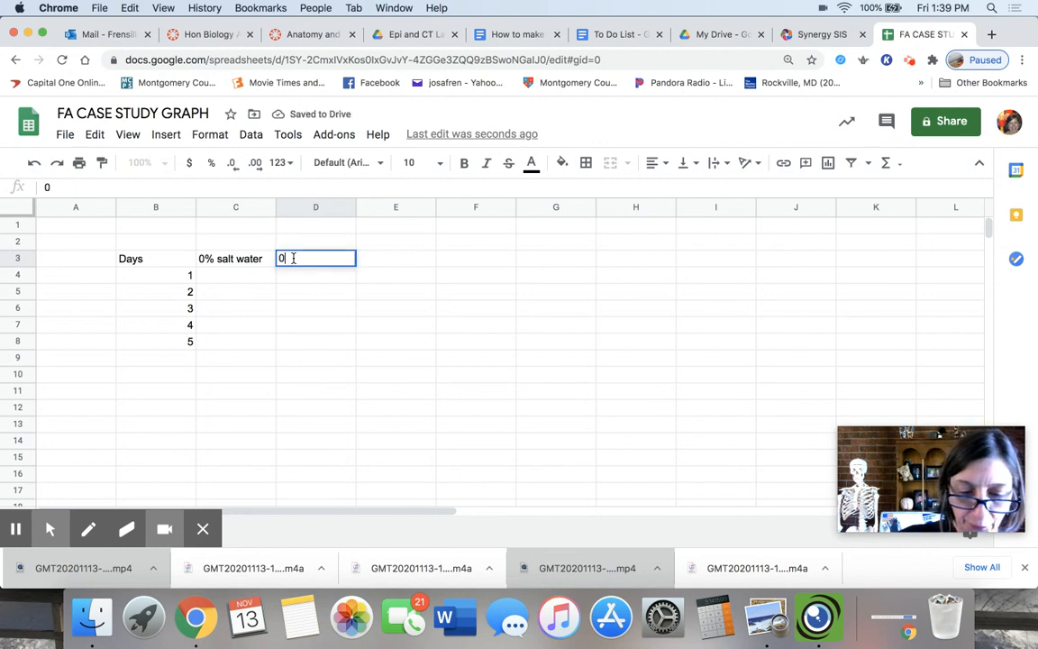
type(".1% saltw")
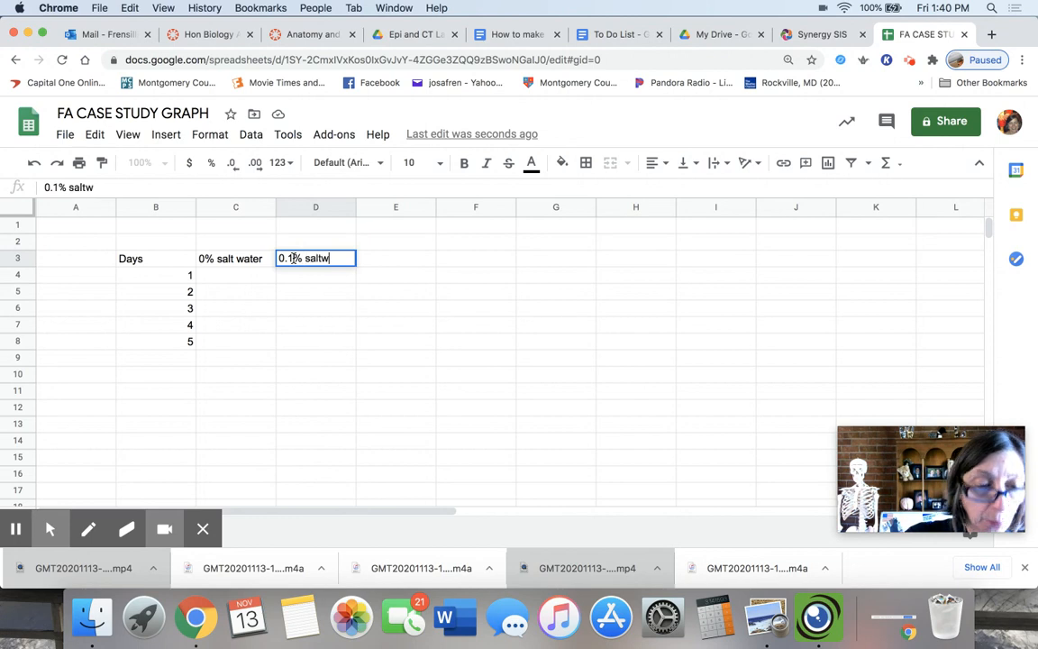
key("BackSpace")
type("er")
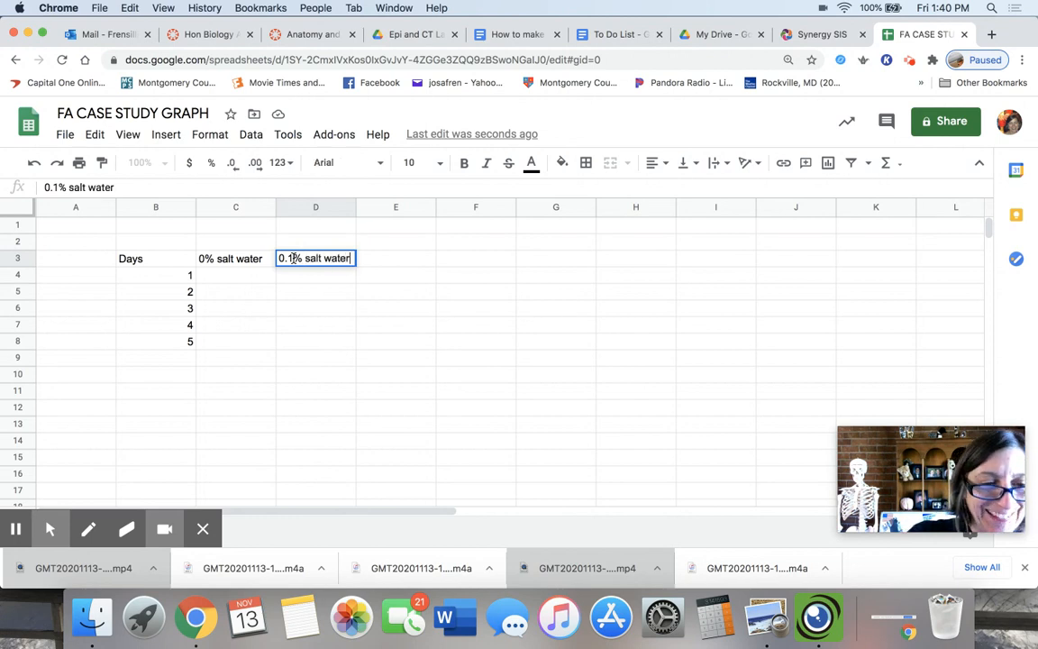
Enter "1.0% salt water" and "10% salt water" as the column headers in cells E3 and F3.
left_click(389, 261)
type("1.0% salt water")
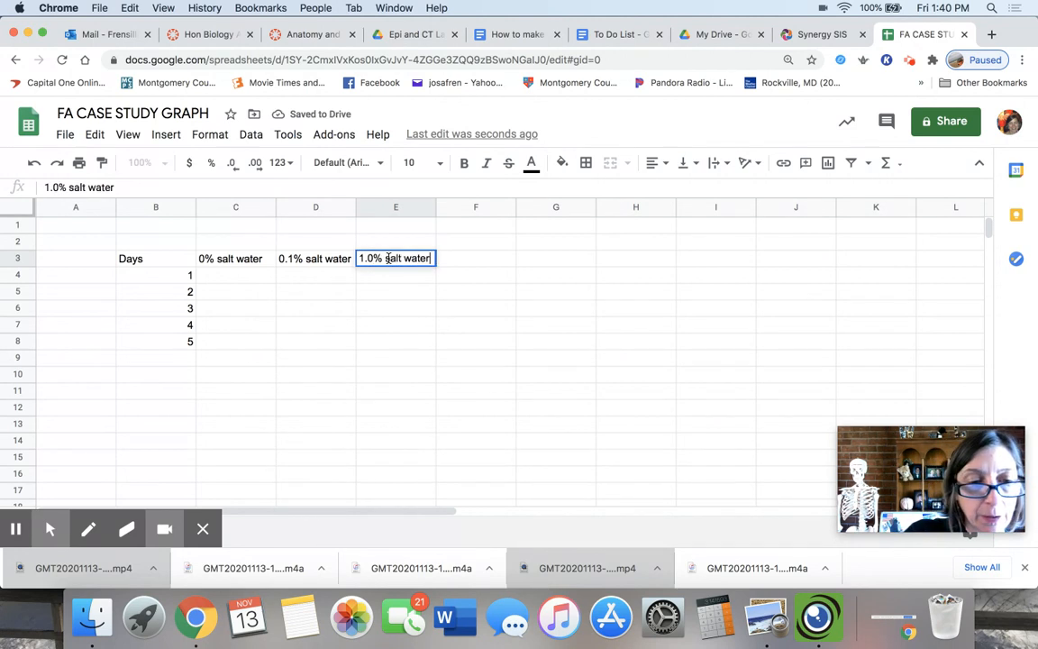
left_click(465, 261)
type("10")
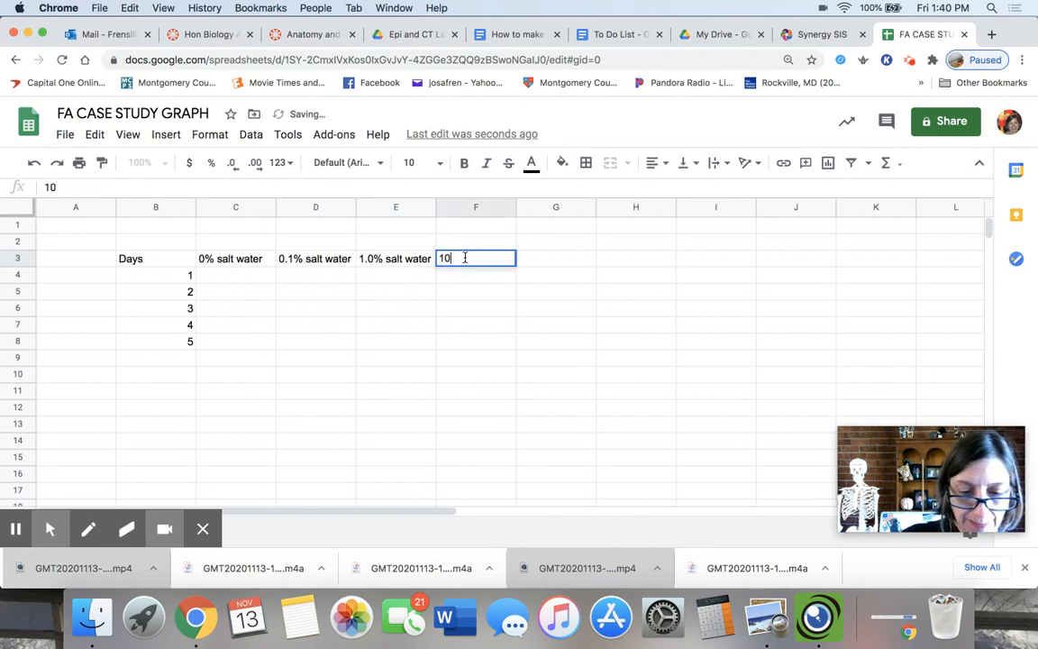
type("% sa")
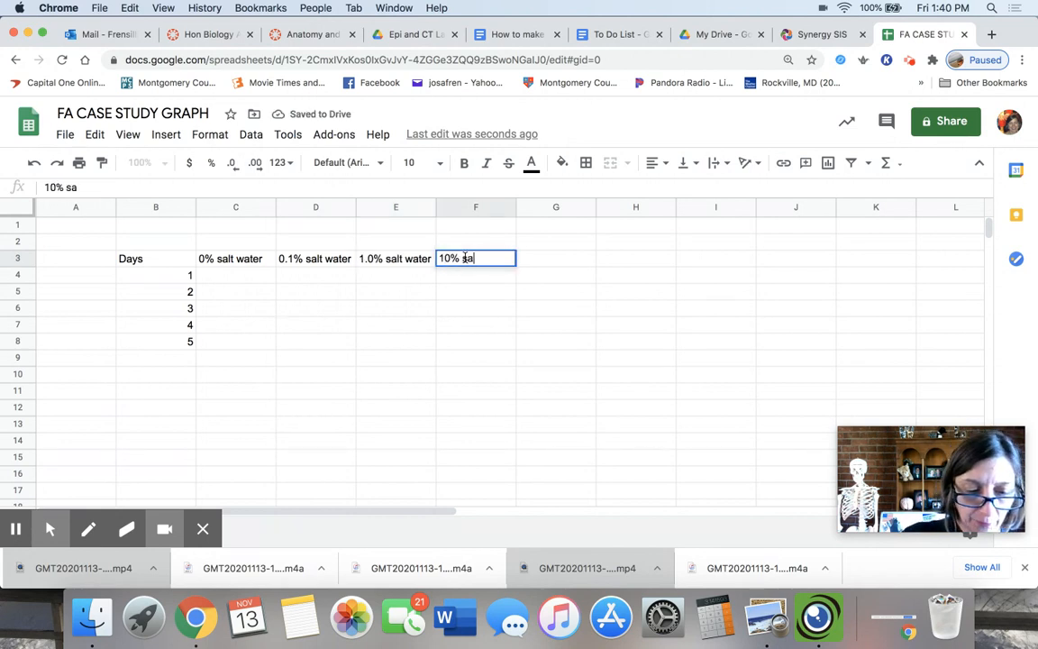
type("lt water")
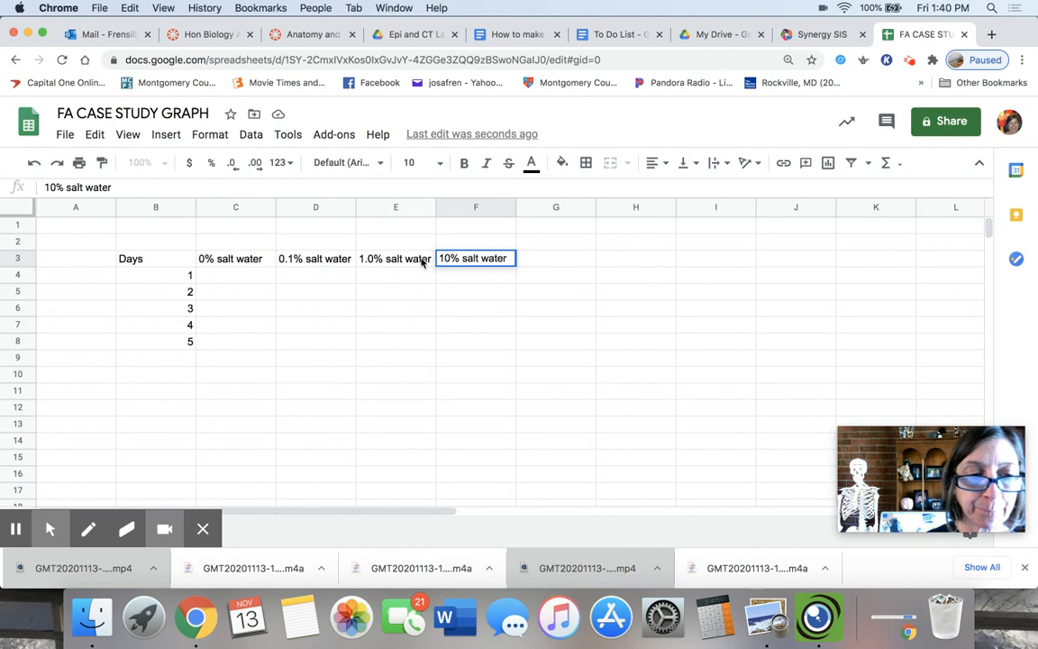
Check the control group column in the "How to make a graph" document and enter 0 and 8 in C4 and C5 of the spreadsheet.
left_click(240, 279)
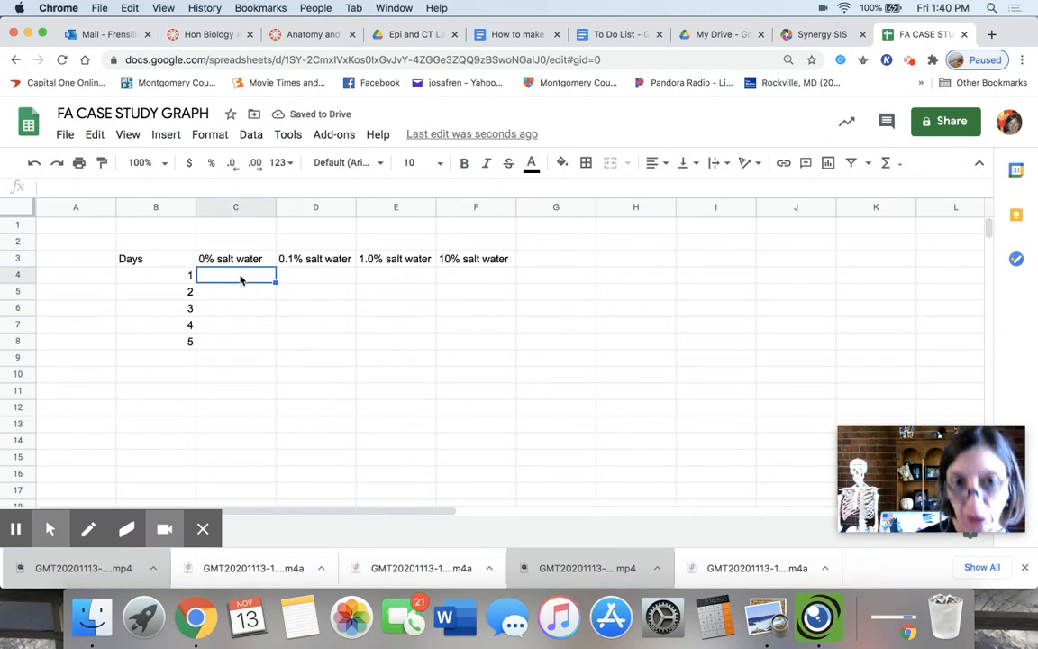
left_click(514, 36)
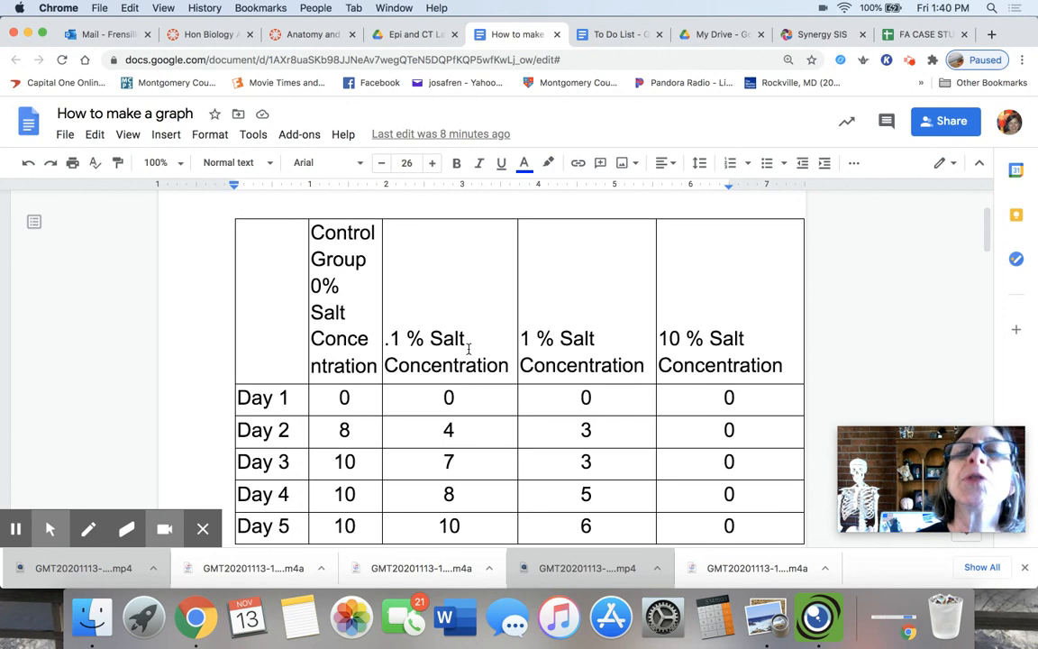
left_click_drag(335, 397, 332, 527)
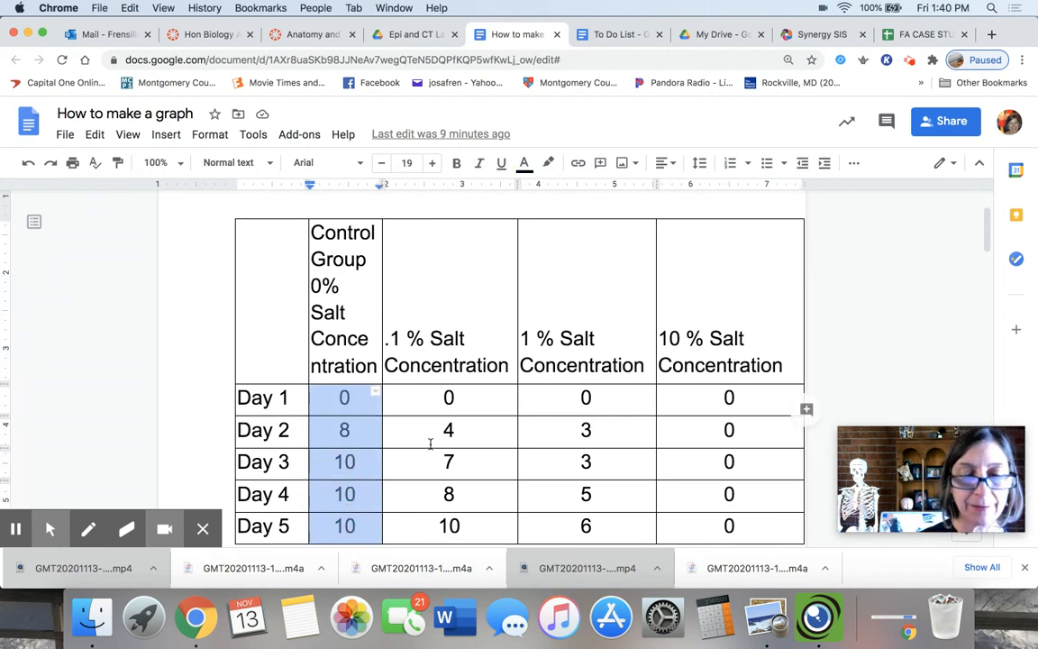
left_click(934, 34)
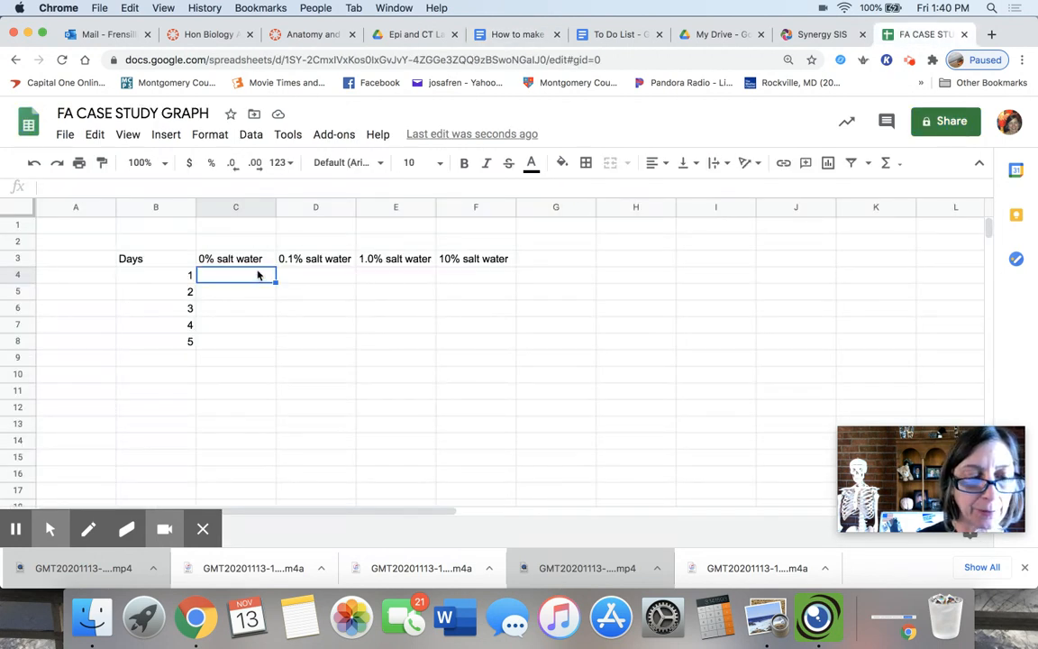
type("0")
key("Return")
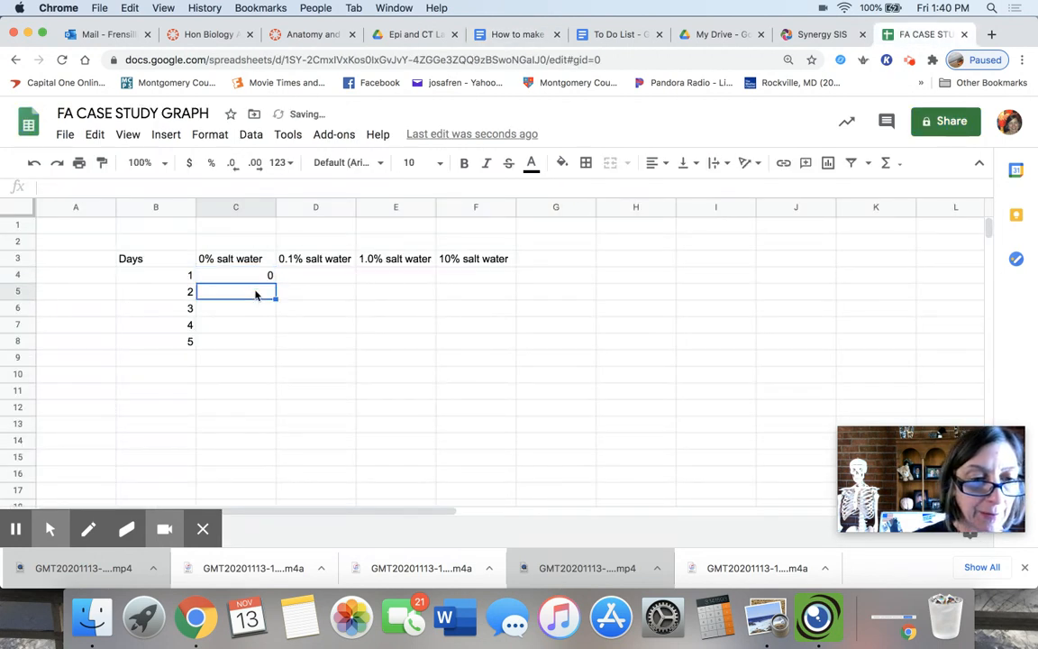
type("10")
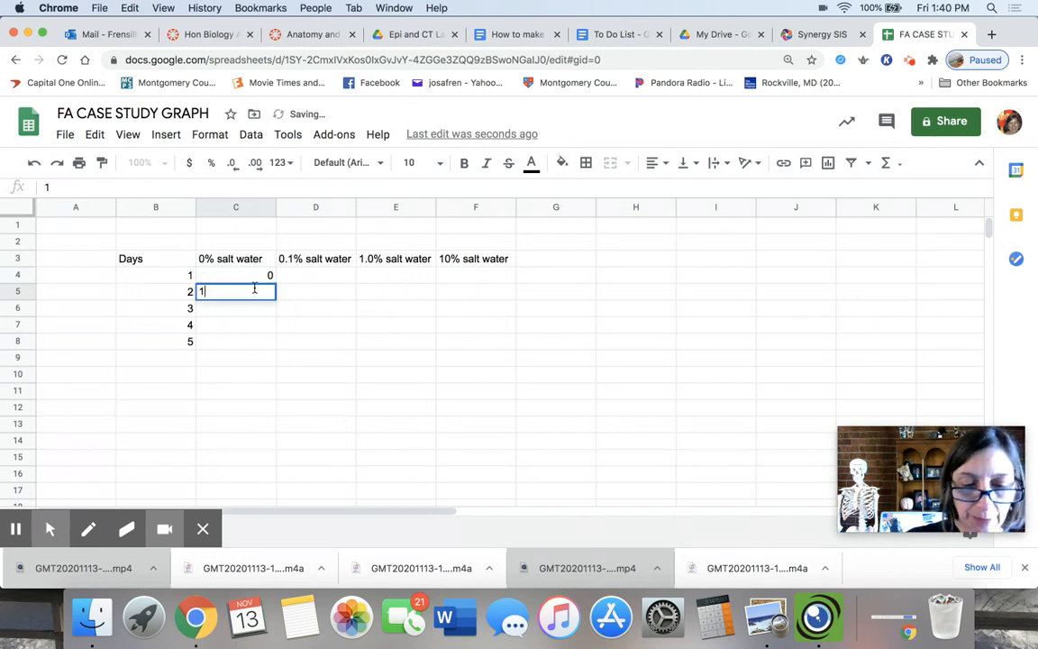
key("BackSpace")
key("BackSpace")
type("8")
key("Return")
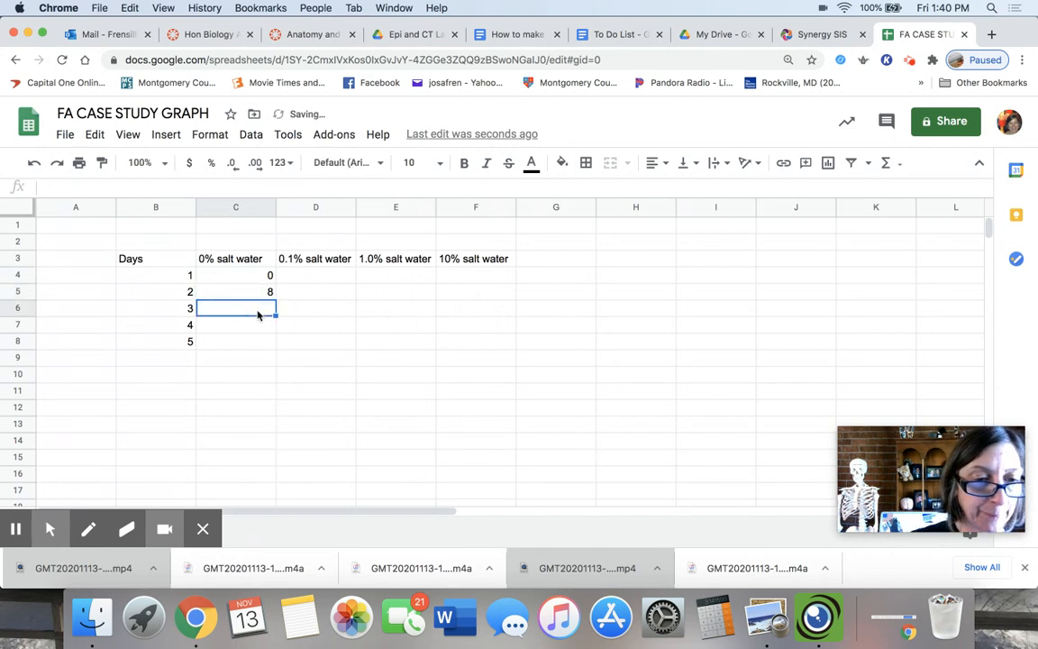
Enter 10 for days 3, 4 and 5 under 0% salt water, in cells C6 to C8.
type("10")
key("Return")
type("10")
key("Return")
type("10")
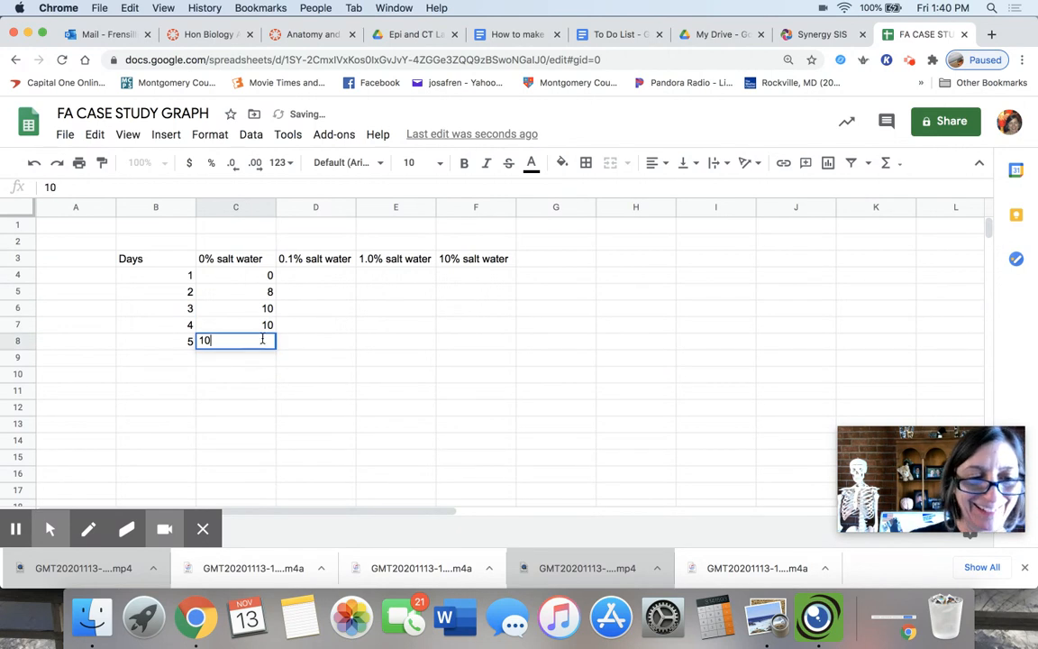
Check the .1% column in the "How to make a graph" document and enter 0, 4 and 7 in cells D4 to D6.
left_click(333, 276)
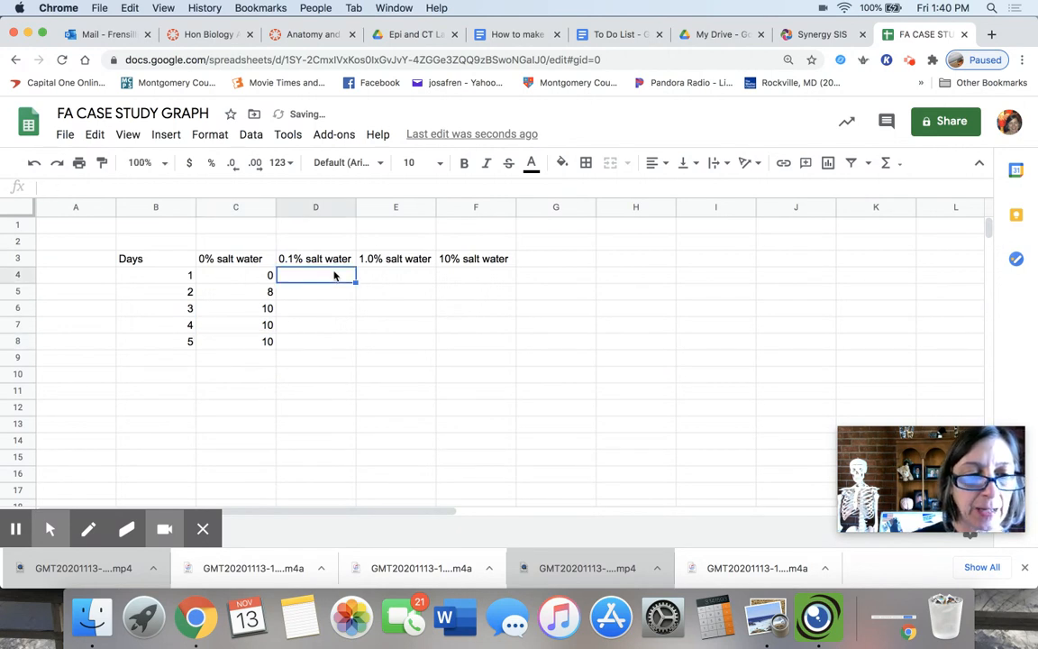
left_click(503, 34)
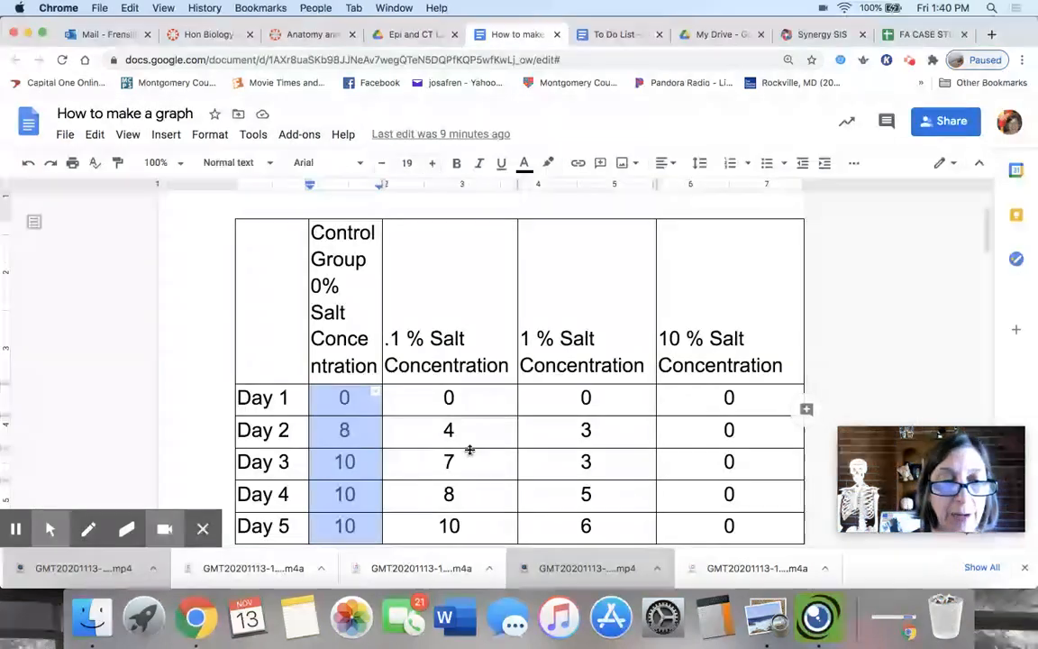
left_click_drag(435, 397, 455, 534)
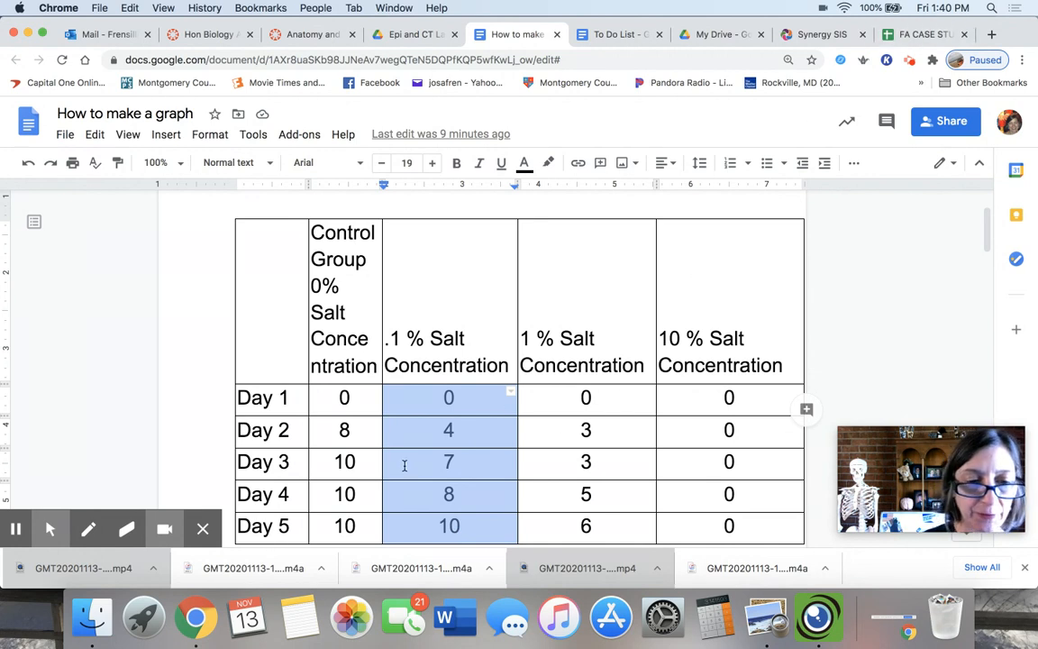
left_click(915, 35)
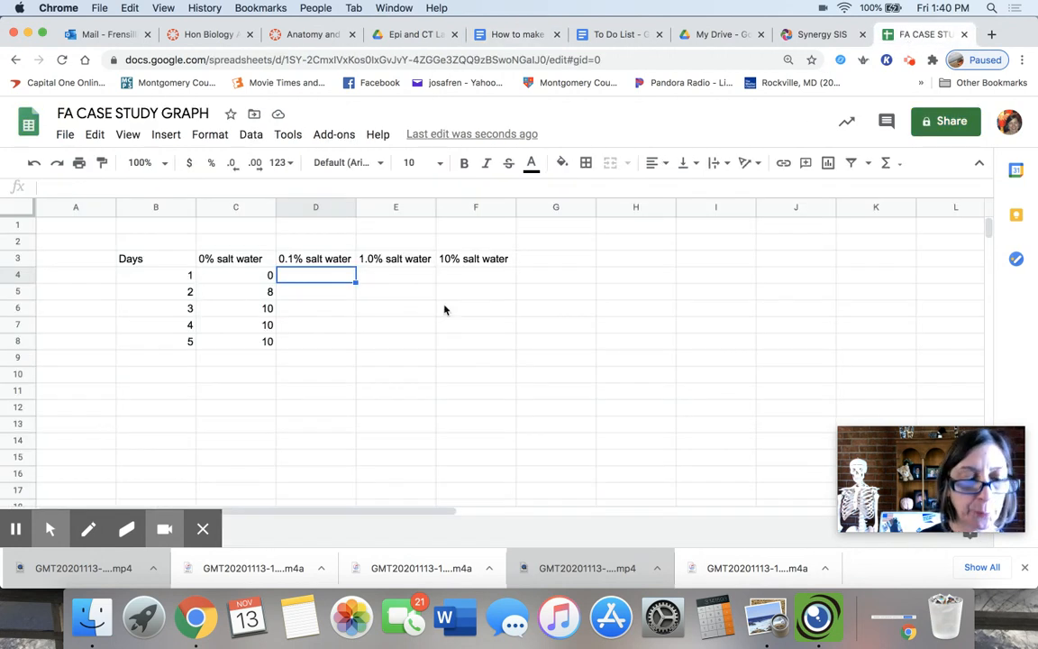
type("0")
left_click(334, 294)
type("4")
left_click(338, 308)
type("7")
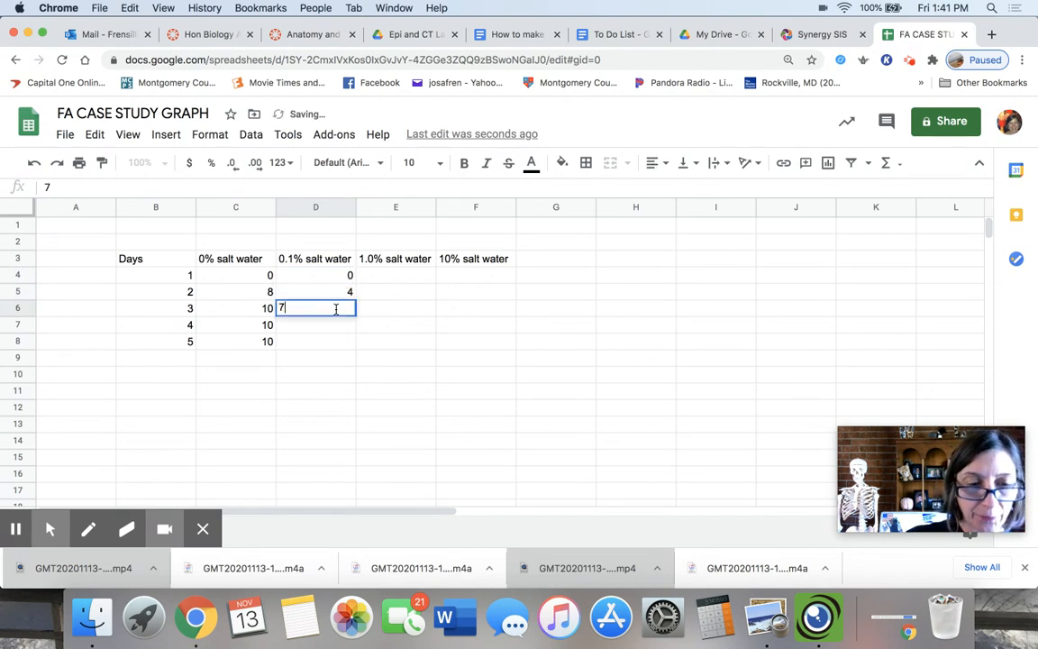
Recheck the .1% values in the "How to make a graph" document and complete the column with 8 in D7 and 10 in D8.
left_click(608, 36)
left_click(517, 36)
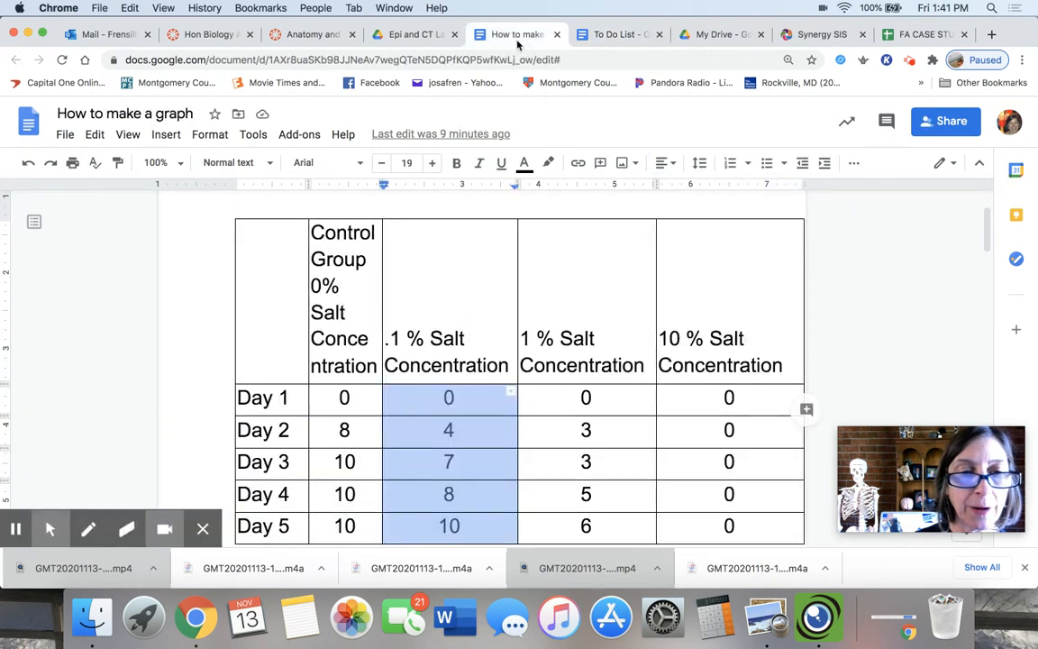
left_click(918, 34)
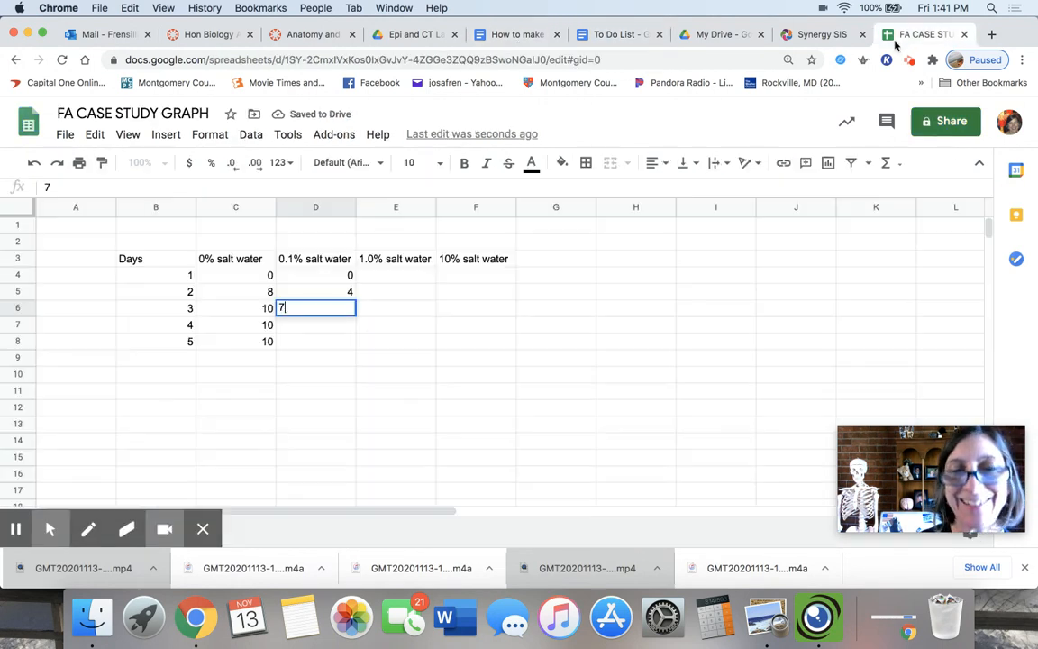
type("7")
left_click(312, 328)
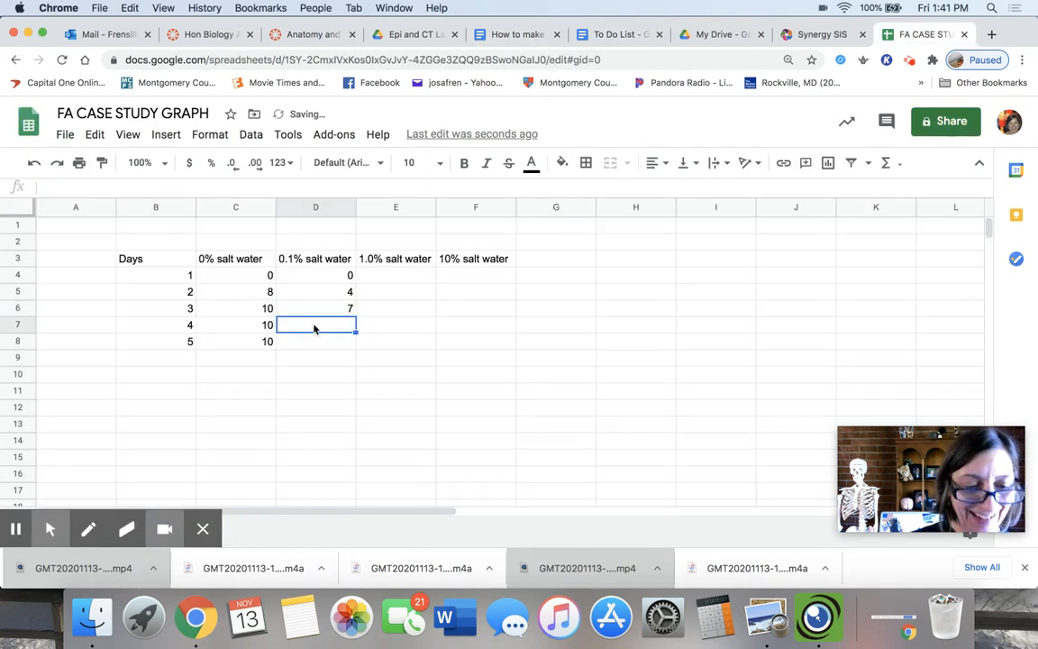
type("8")
left_click(330, 346)
type("10")
Check the 1% column in the "How to make a graph" document and enter 0, 3, 3, 5 and 6 in cells E4 to E8.
left_click(411, 278)
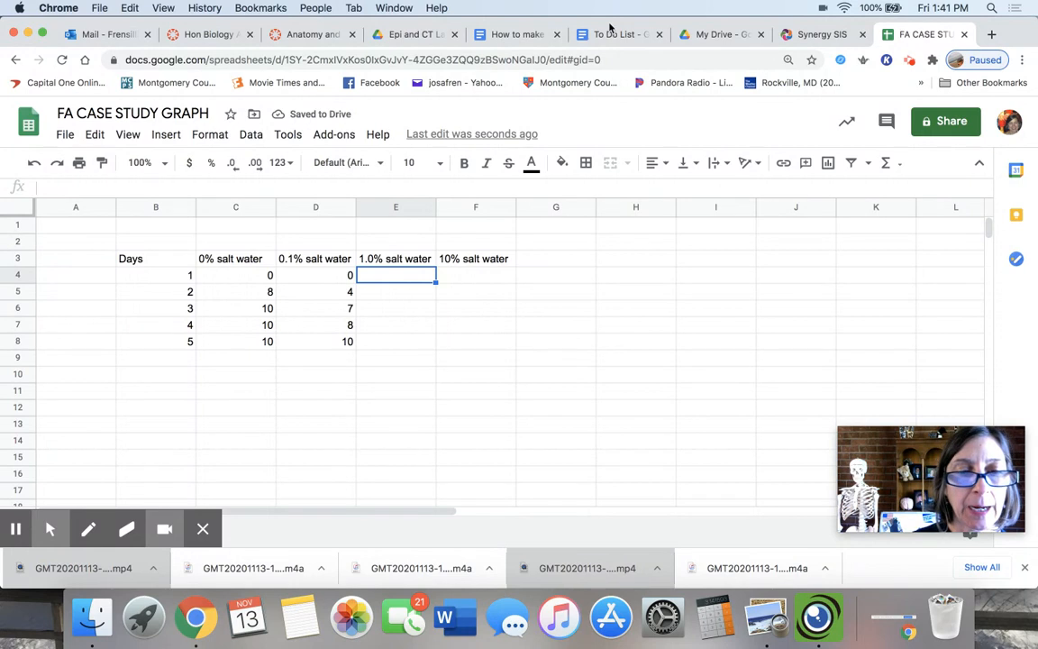
left_click(533, 34)
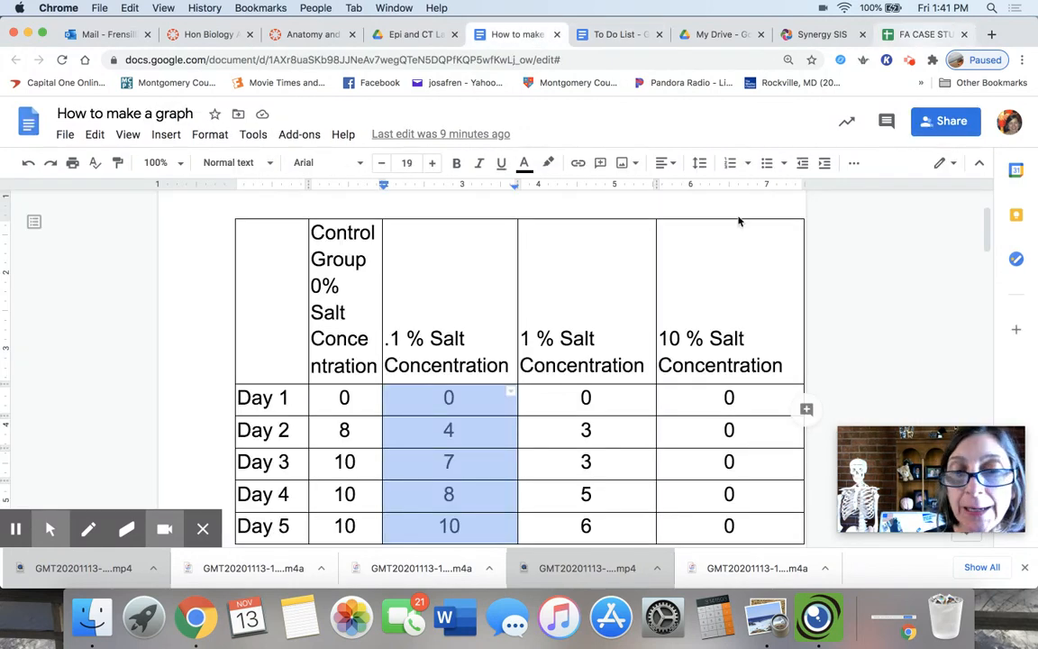
left_click(584, 398)
left_click_drag(584, 398, 586, 526)
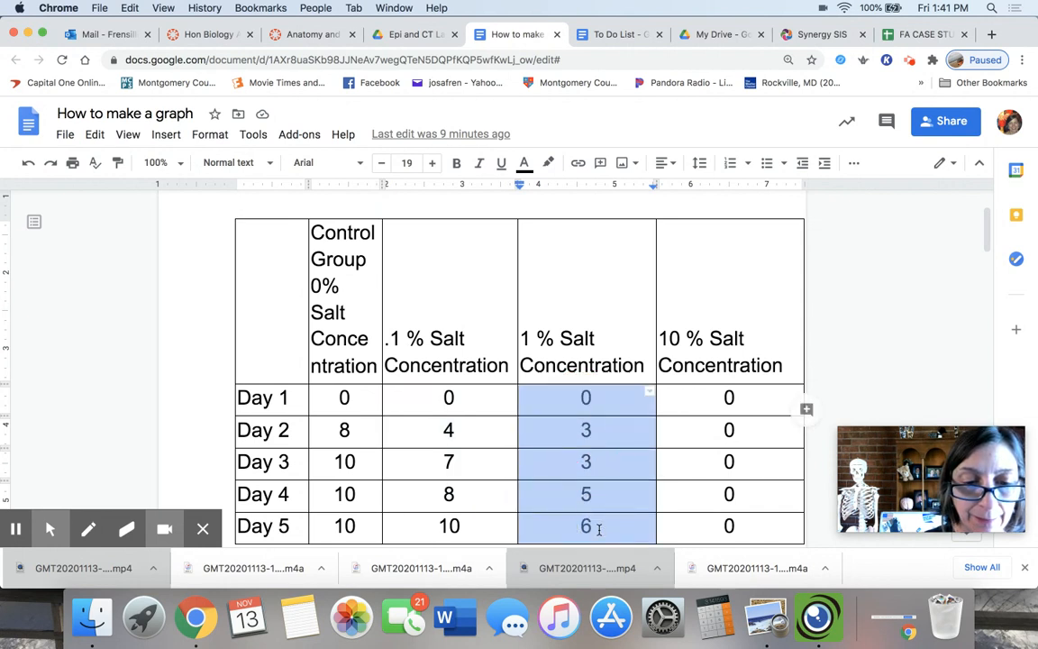
left_click(921, 35)
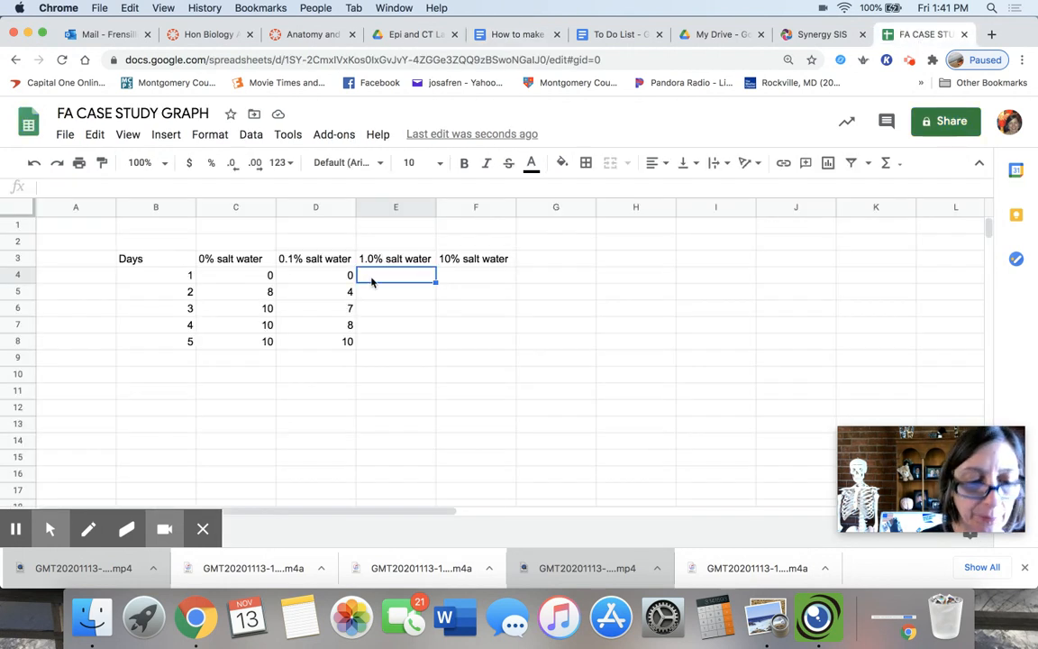
type("0")
key("Return")
type("3")
key("Return")
type("3")
key("Return")
type("5")
key("Return")
type("6")
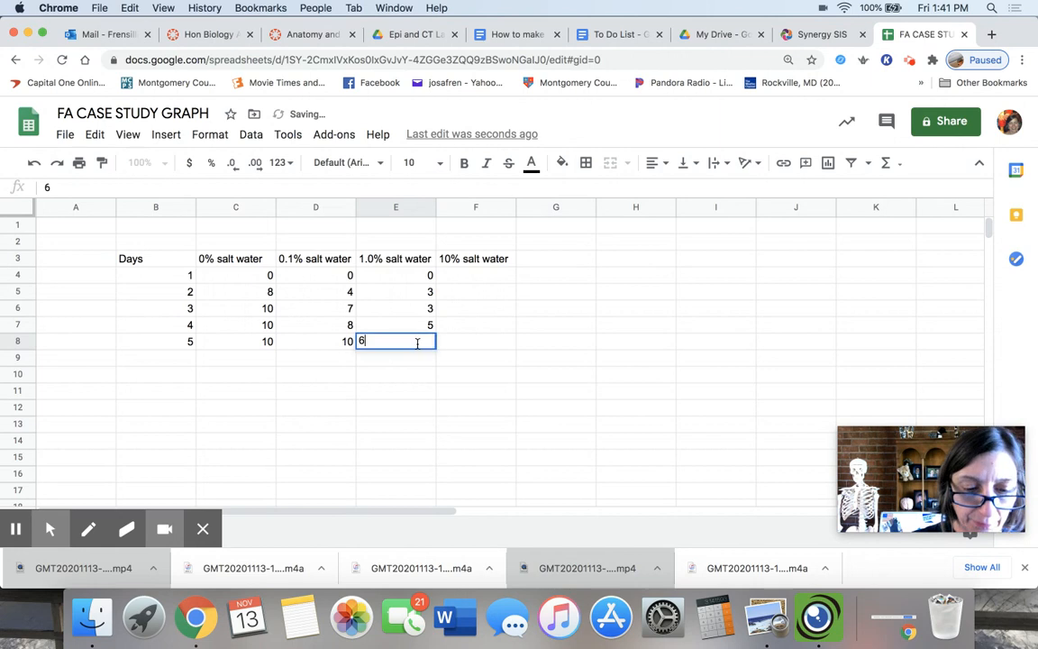
Check the 10% column in the "How to make a graph" document and enter 0 for all five days in cells F4 to F8.
left_click(493, 279)
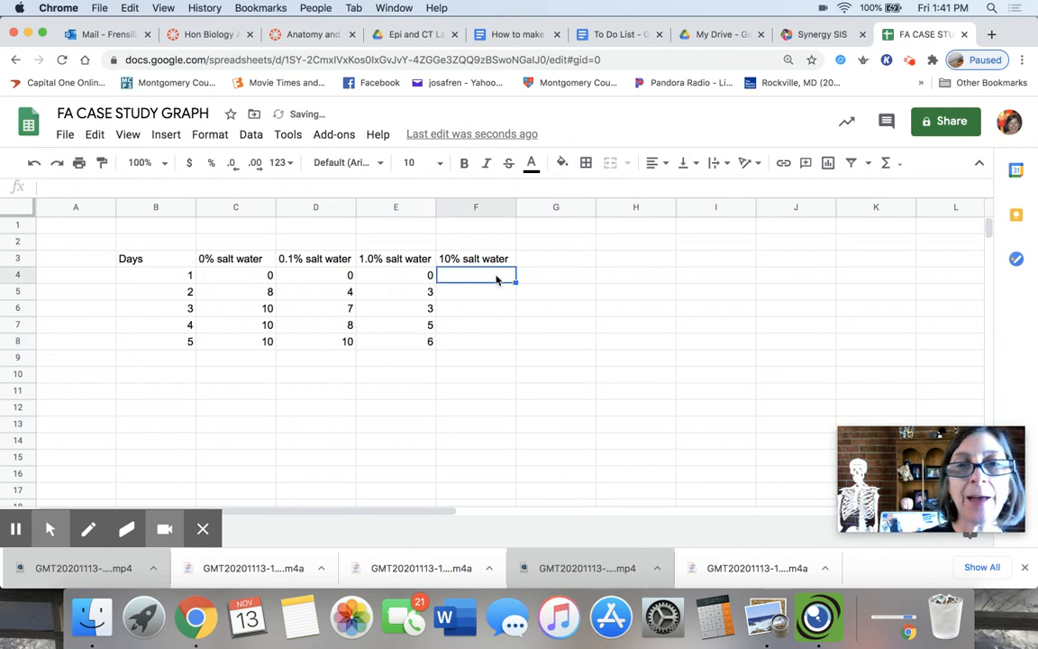
left_click(517, 34)
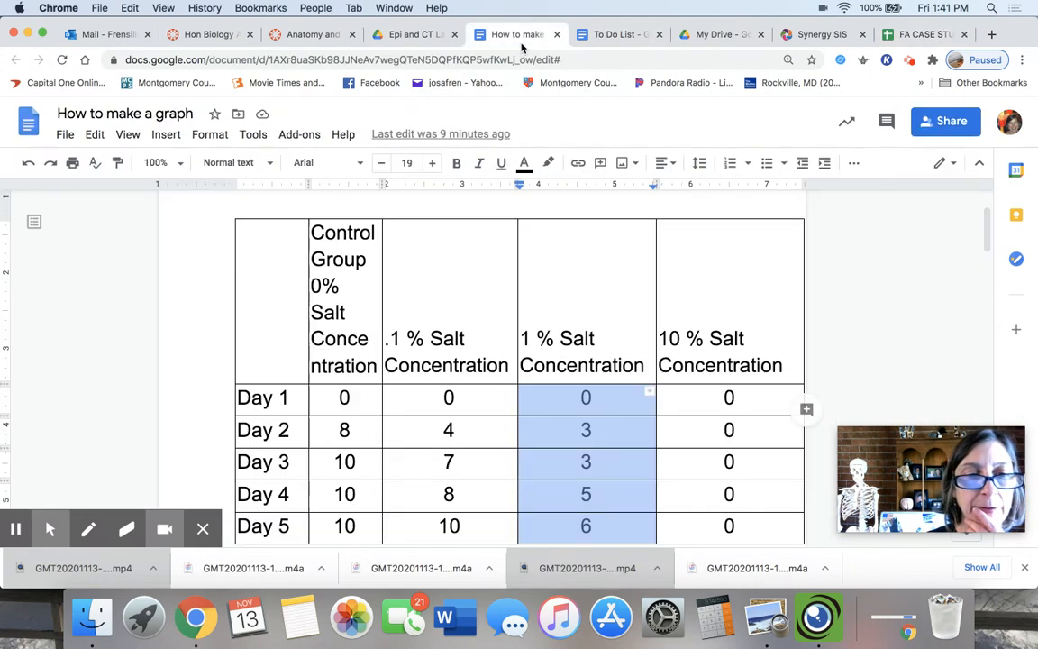
left_click_drag(728, 398, 731, 531)
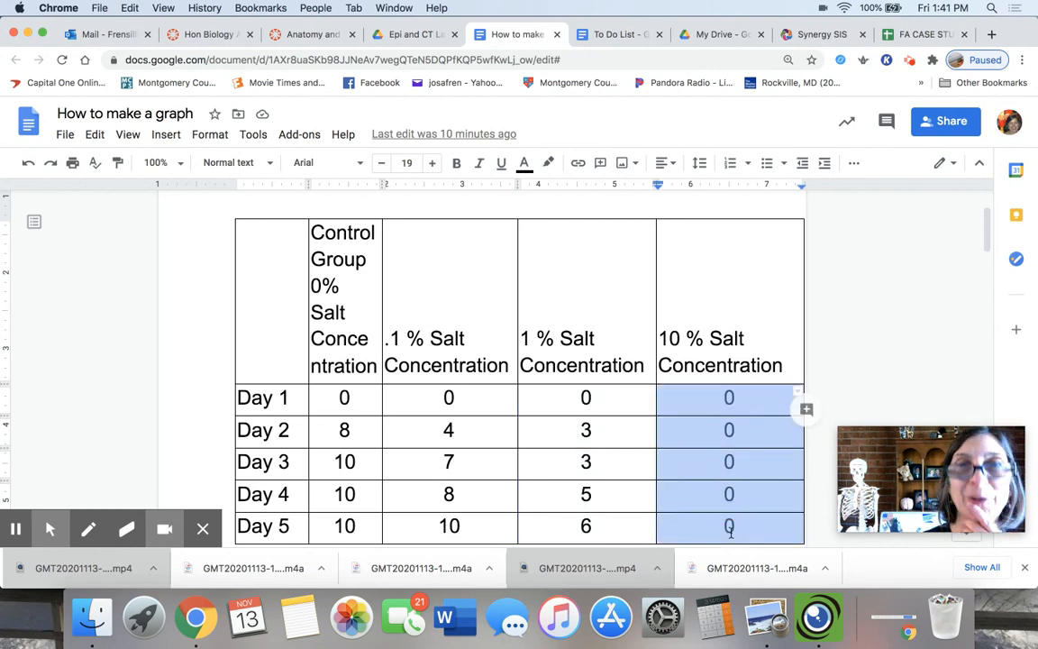
left_click(911, 35)
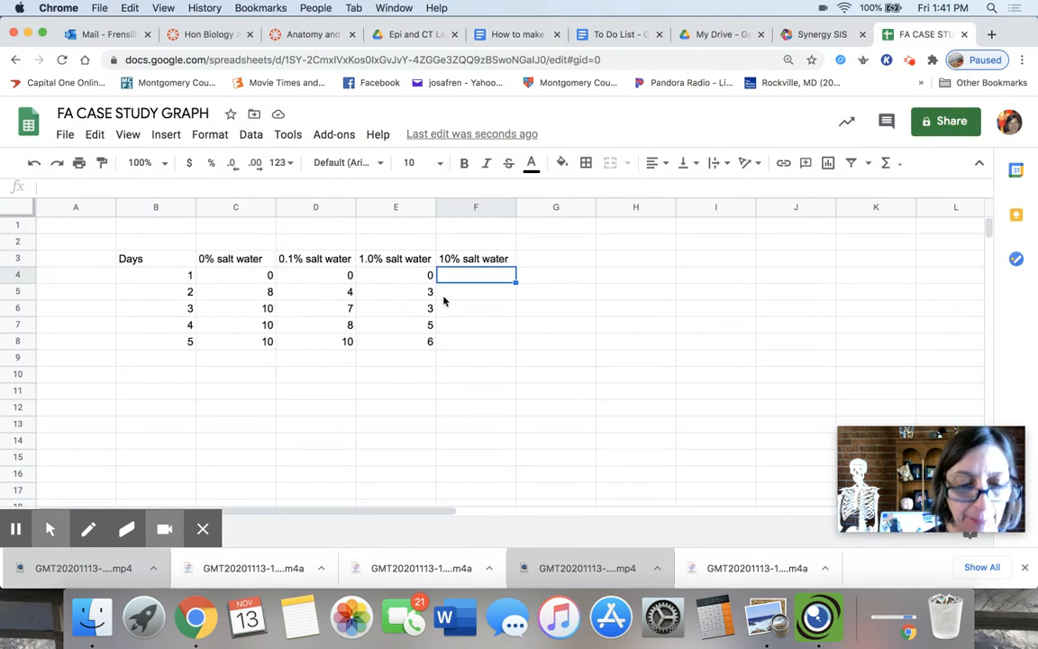
type("0")
left_click(475, 296)
type("0")
left_click(479, 308)
type("0")
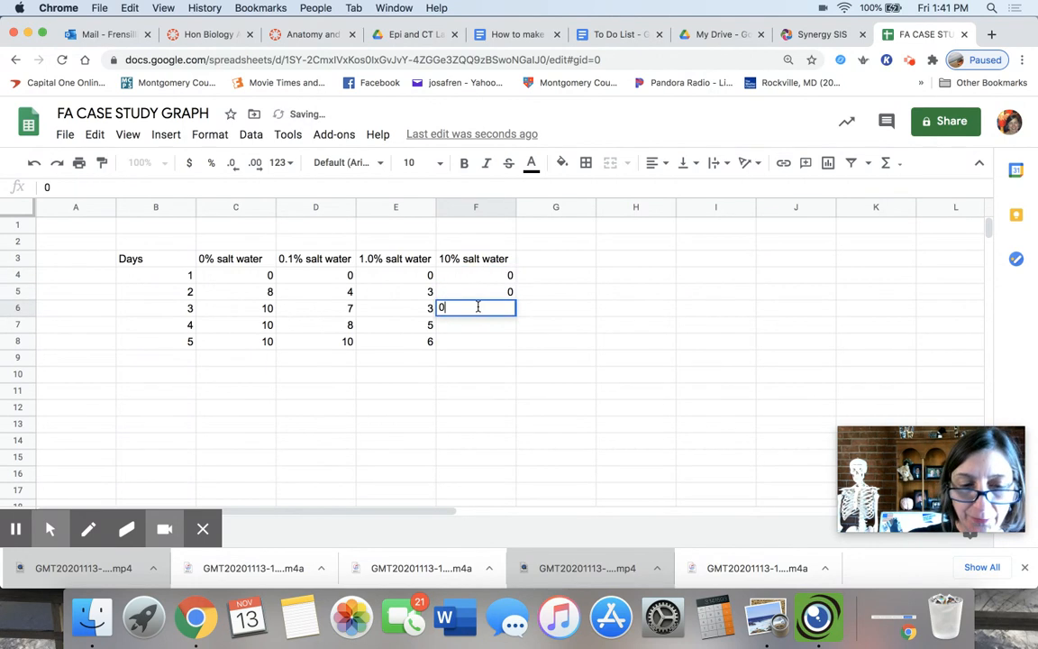
left_click(483, 328)
type("0")
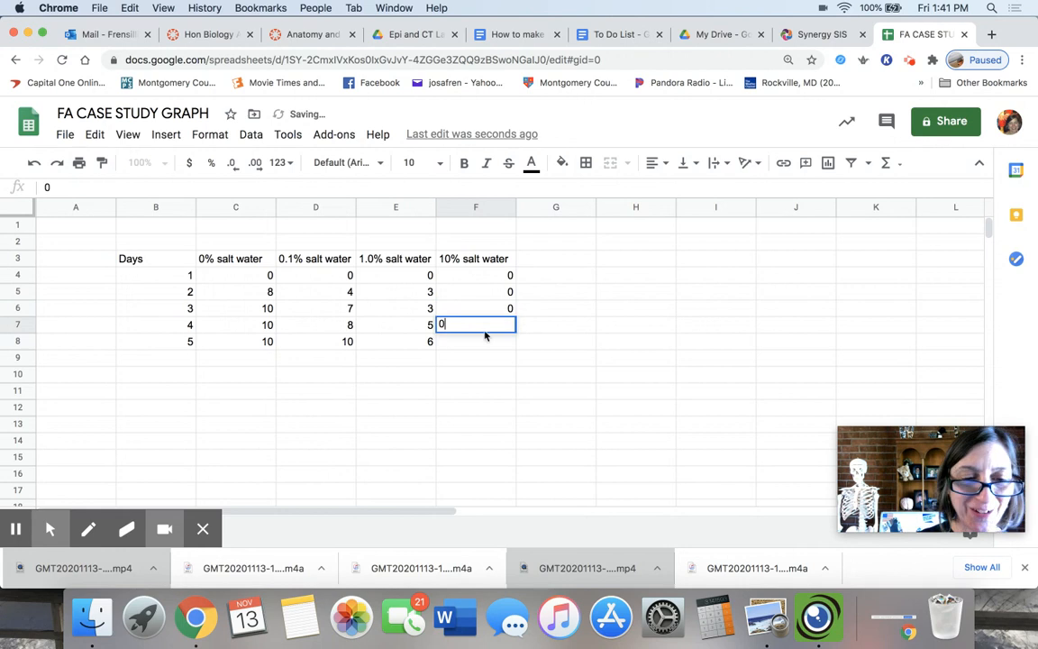
left_click(483, 343)
type("0")
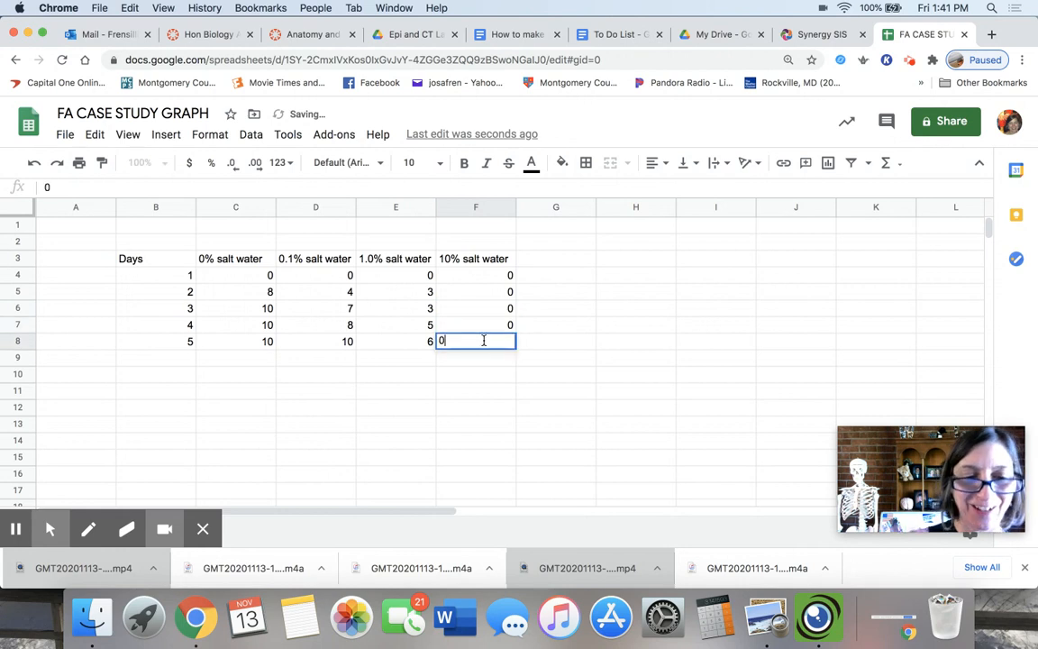
Insert a chart of the days and salt water data into the sheet.
left_click(572, 329)
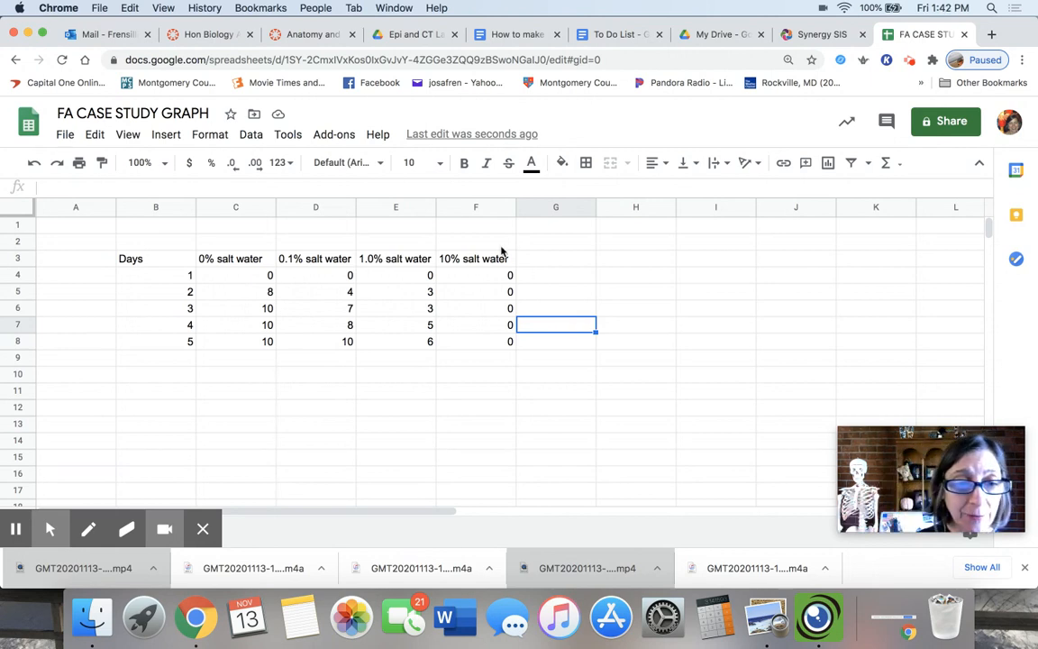
left_click(167, 143)
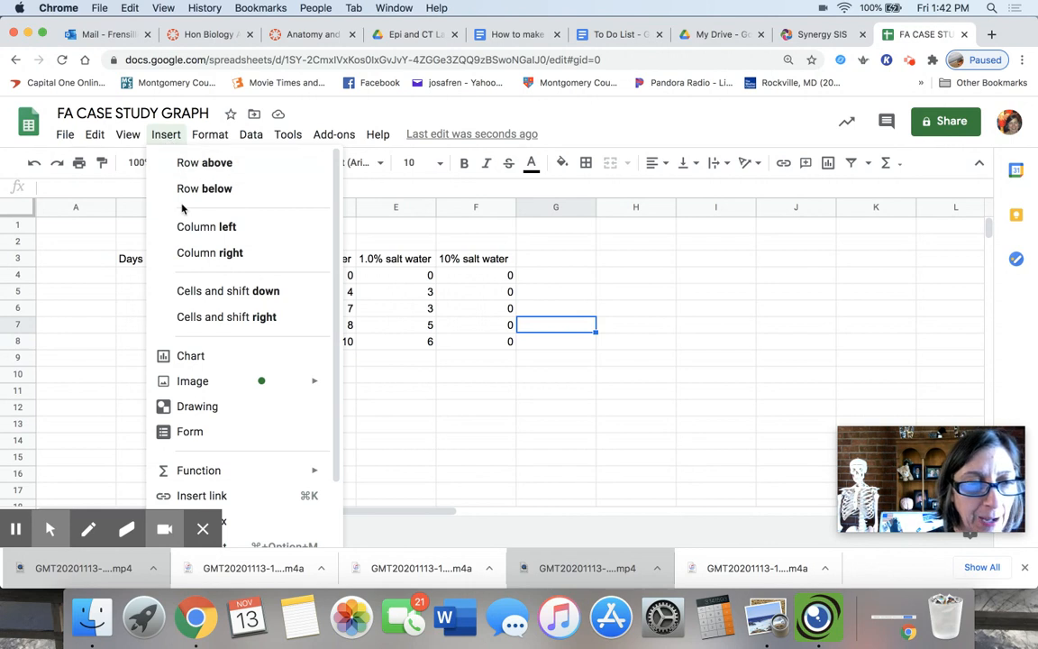
left_click(192, 357)
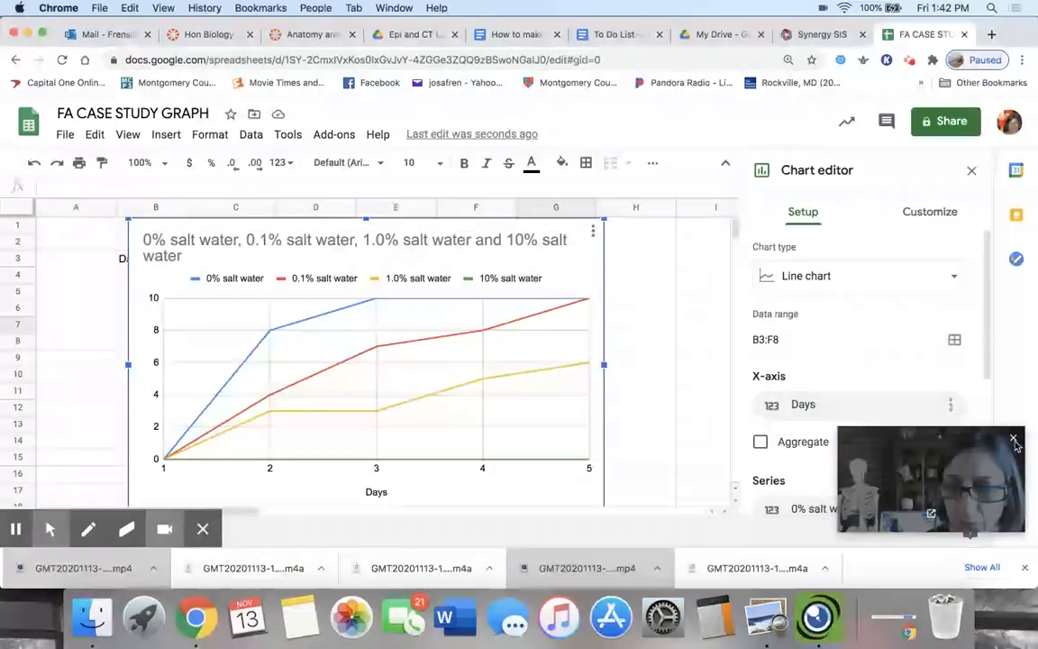
Clear the automatically generated chart title text in the chart's title settings.
left_click(1016, 441)
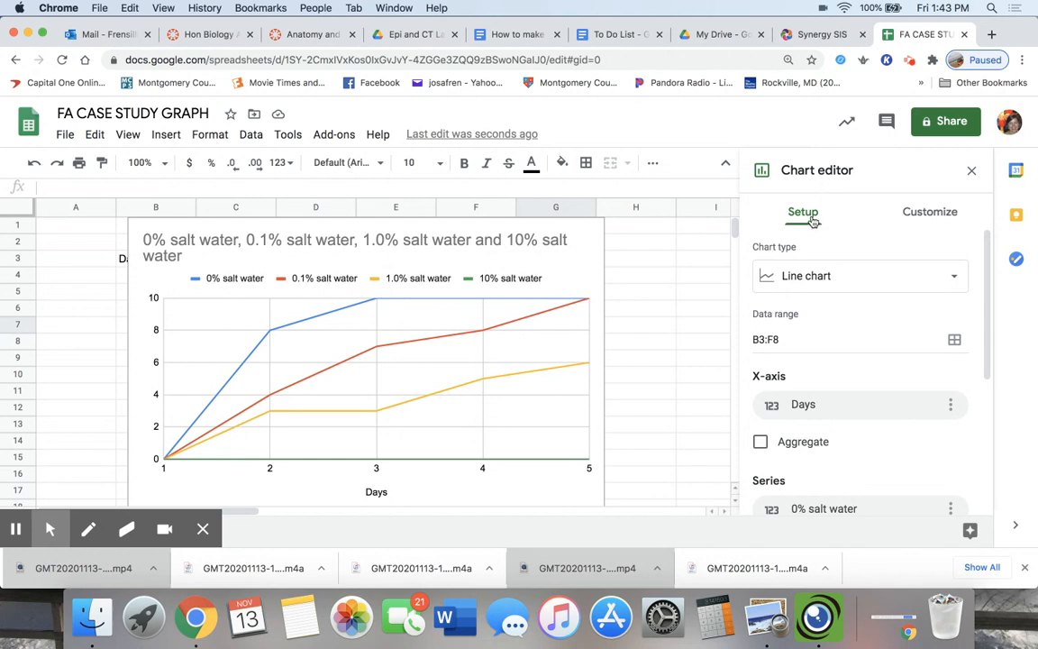
left_click(933, 214)
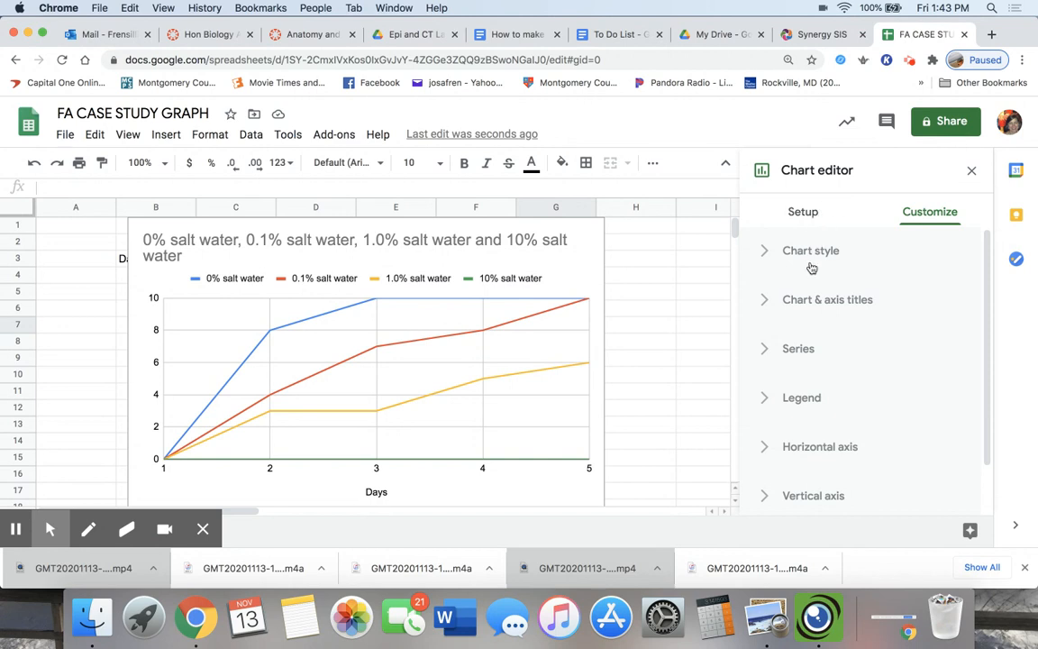
left_click(862, 304)
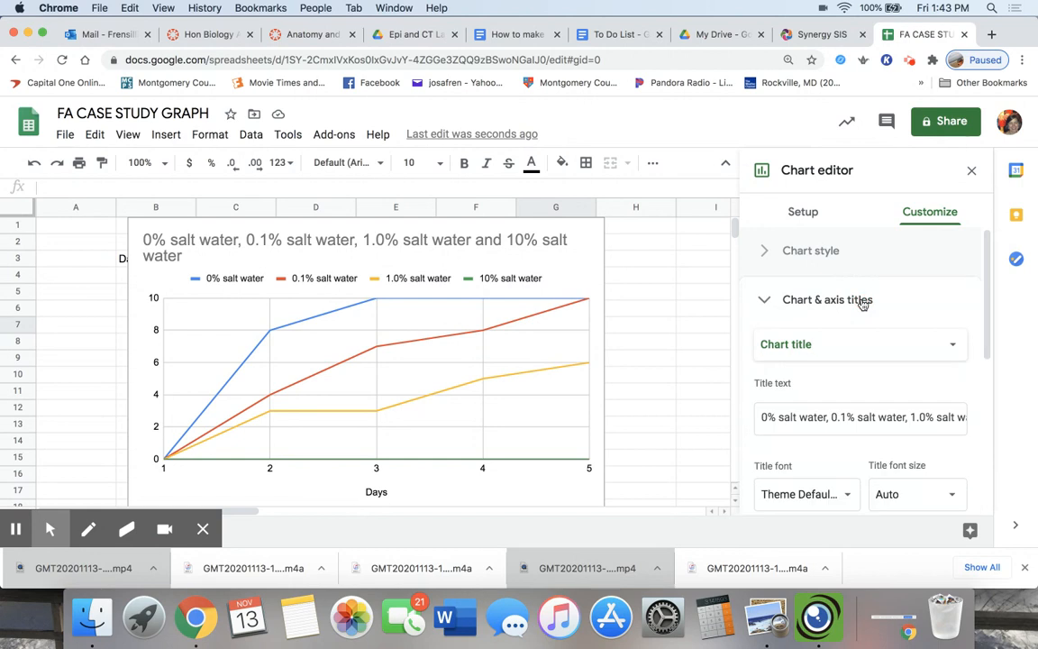
left_click(955, 349)
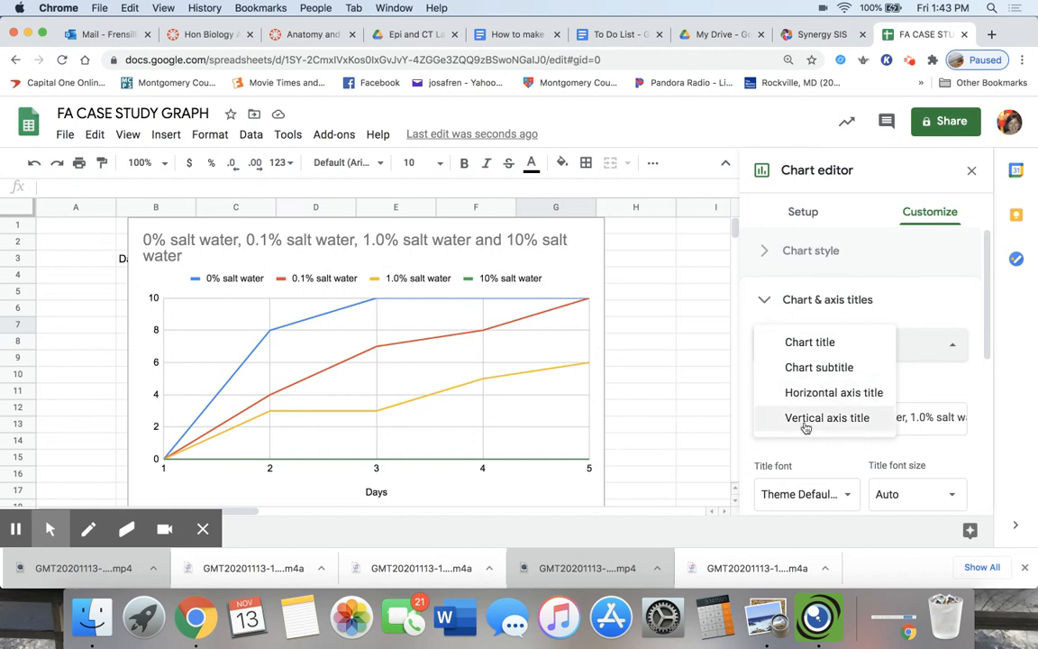
left_click(797, 343)
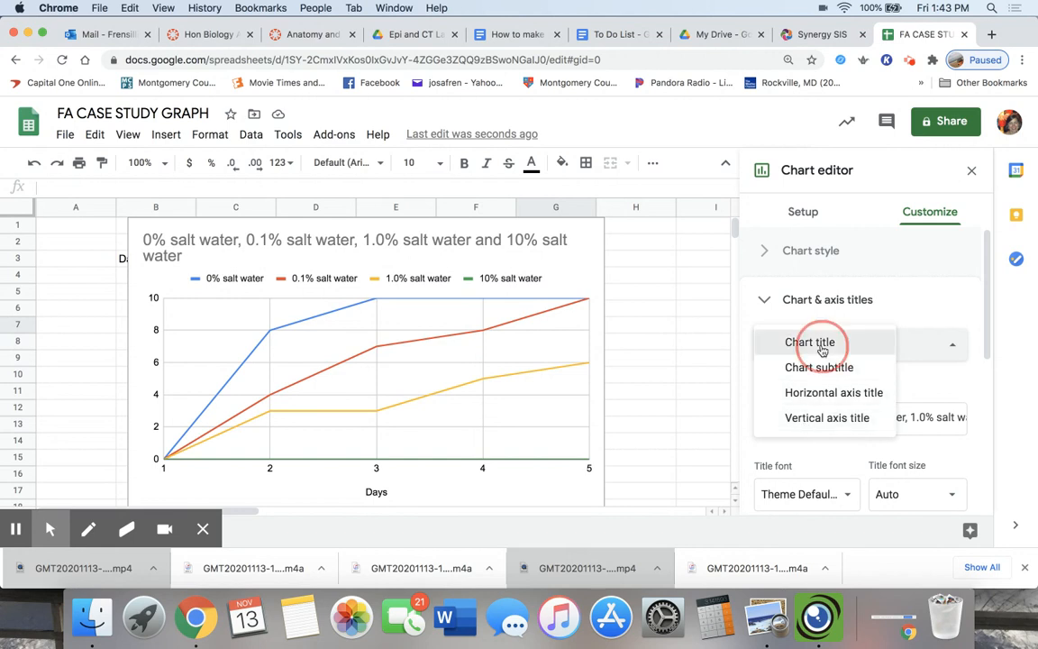
left_click(812, 418)
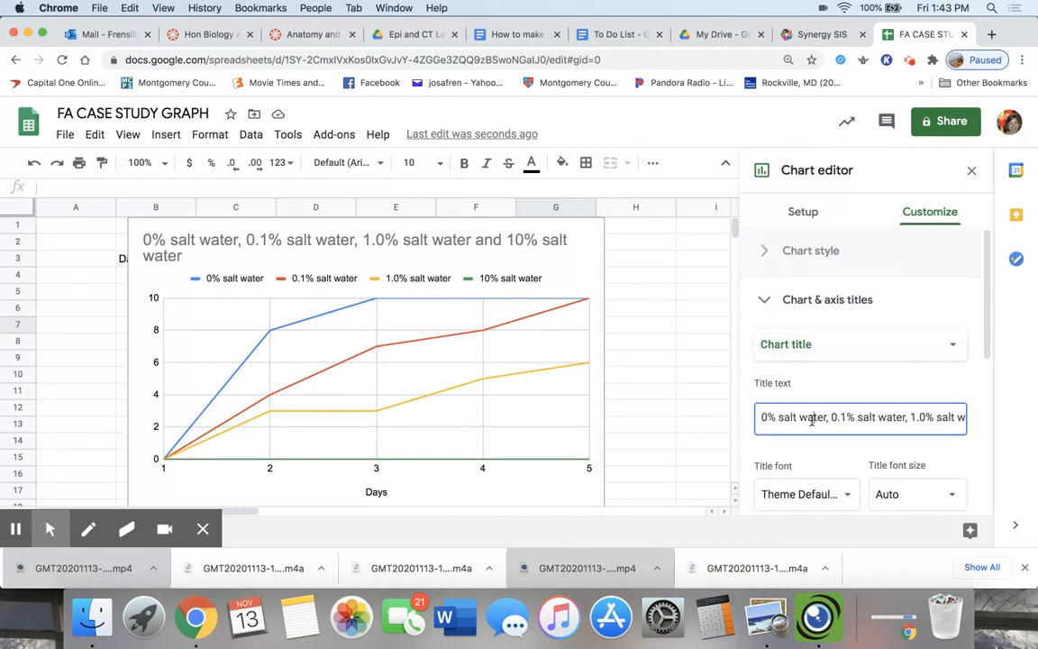
left_click_drag(965, 417, 886, 416)
left_click(660, 423)
key("BackSpace")
key("BackSpace")
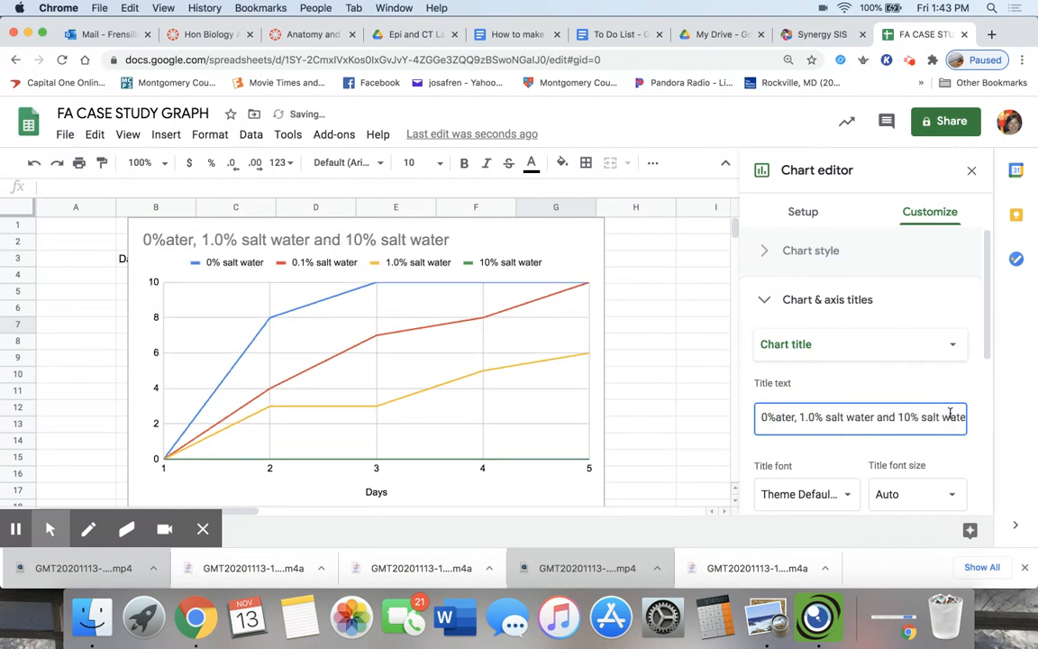
left_click(950, 416)
key("BackSpace")
key("BackSpace")
key("BackSpace")
key("BackSpace")
key("BackSpace")
key("BackSpace")
key("BackSpace")
key("BackSpace")
key("BackSpace")
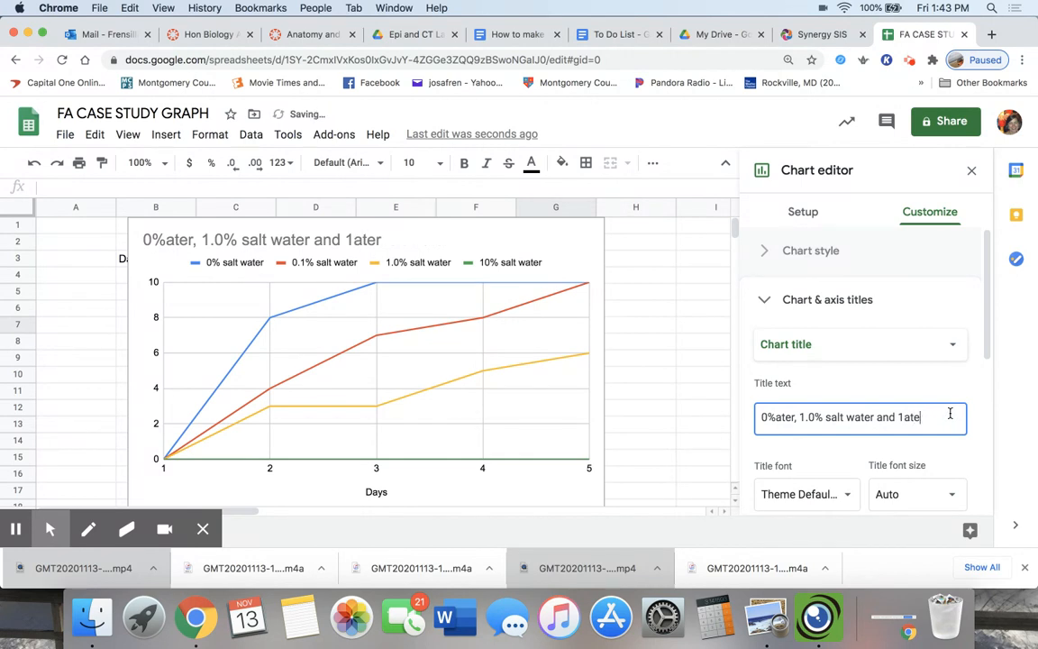
key("BackSpace")
key("BackSpace")
key("BackSpace")
key("BackSpace")
key("BackSpace")
key("BackSpace")
key("BackSpace")
key("BackSpace")
key("BackSpace")
key("BackSpace")
key("BackSpace")
key("BackSpace")
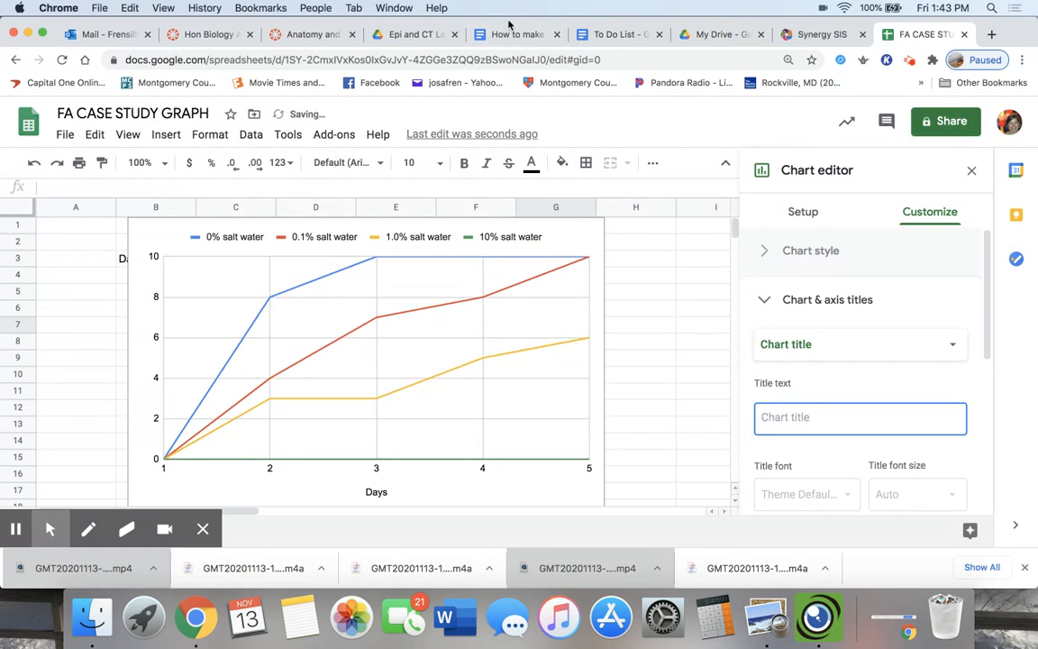
Copy the heading "The effect of different types of water on plant growth" from the "How to make a graph" document.
left_click(510, 33)
scroll(462, 245, "up", 3)
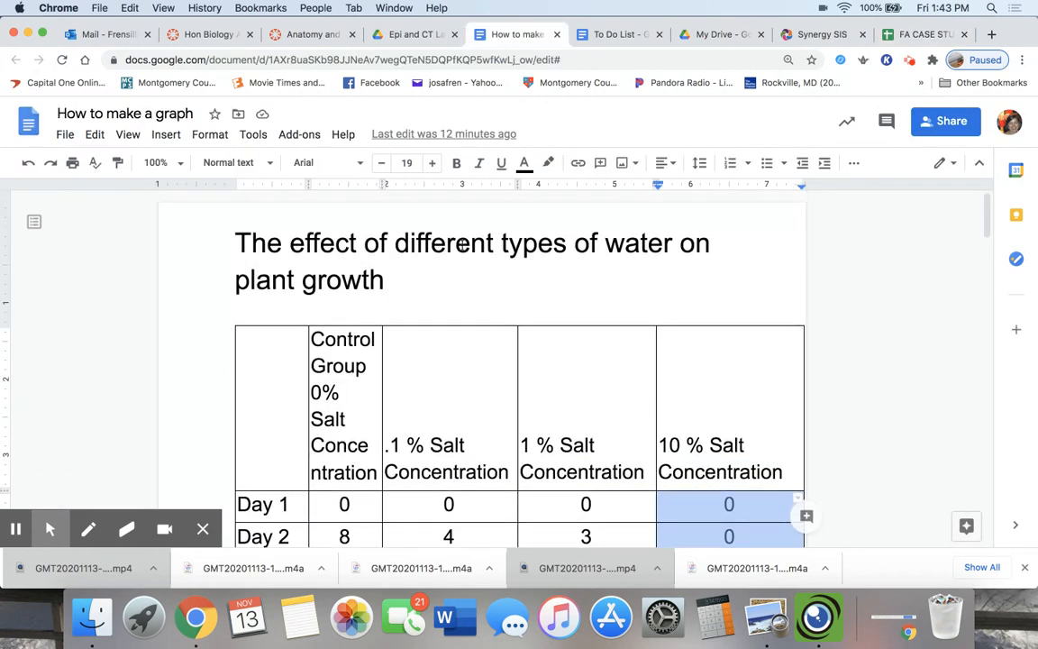
left_click(231, 243)
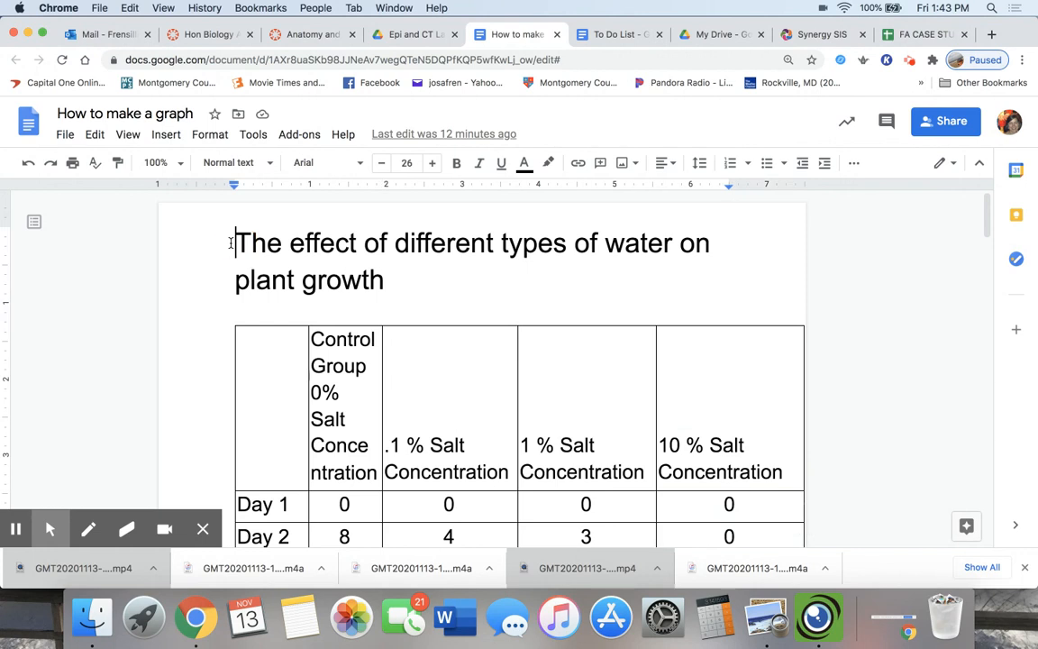
left_click(384, 281, "shift")
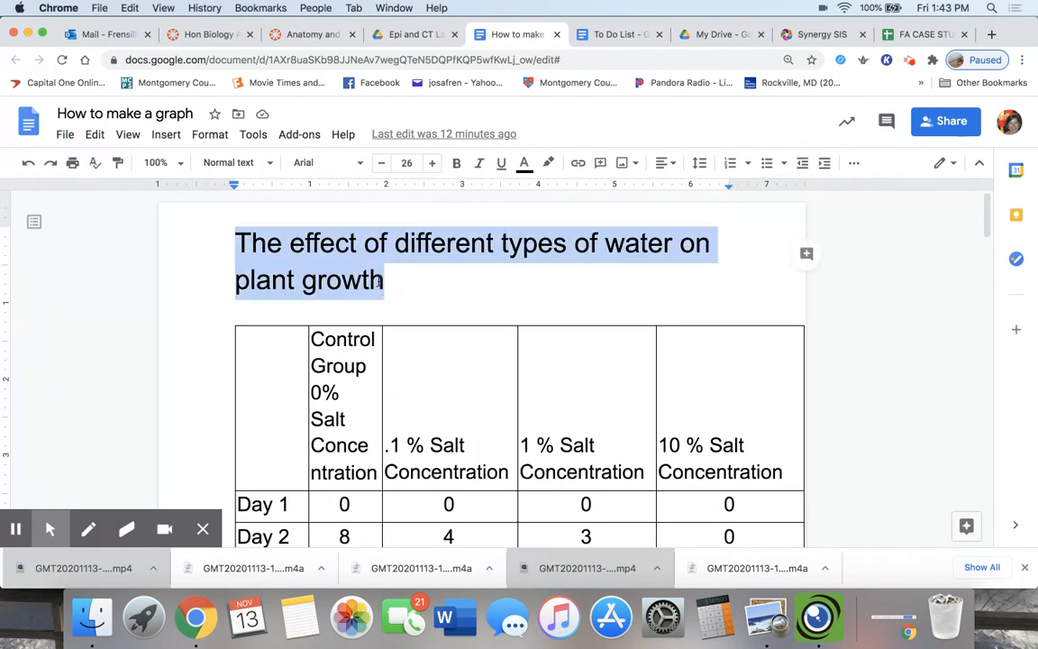
right_click(336, 278)
left_click(370, 157)
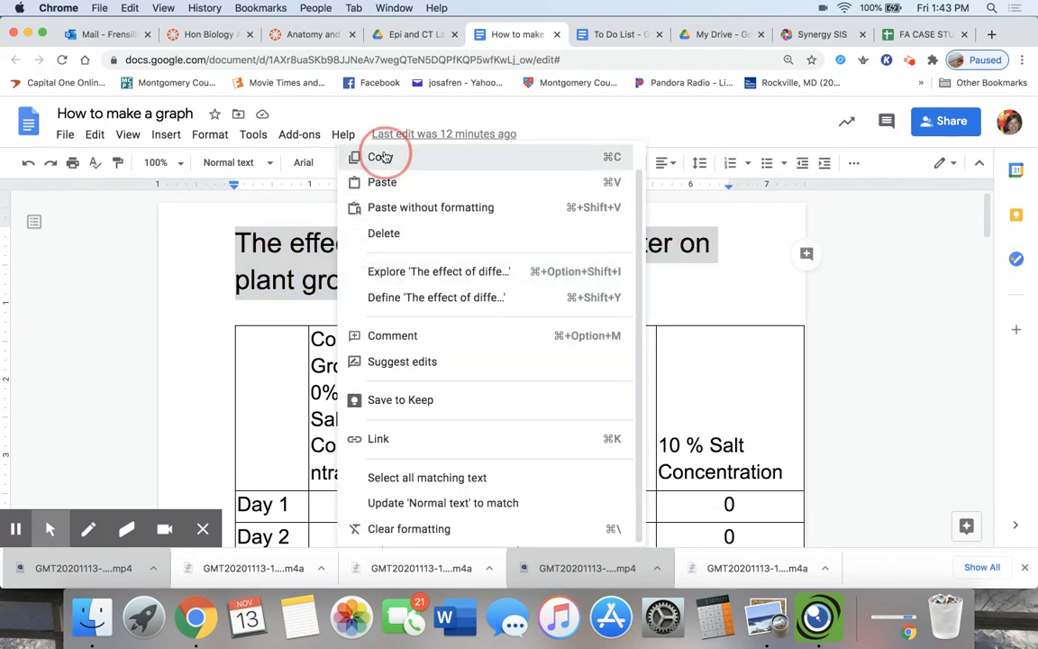
Return to the FA CASE STUDY GRAPH spreadsheet and paste the copied heading as the chart title.
left_click(919, 34)
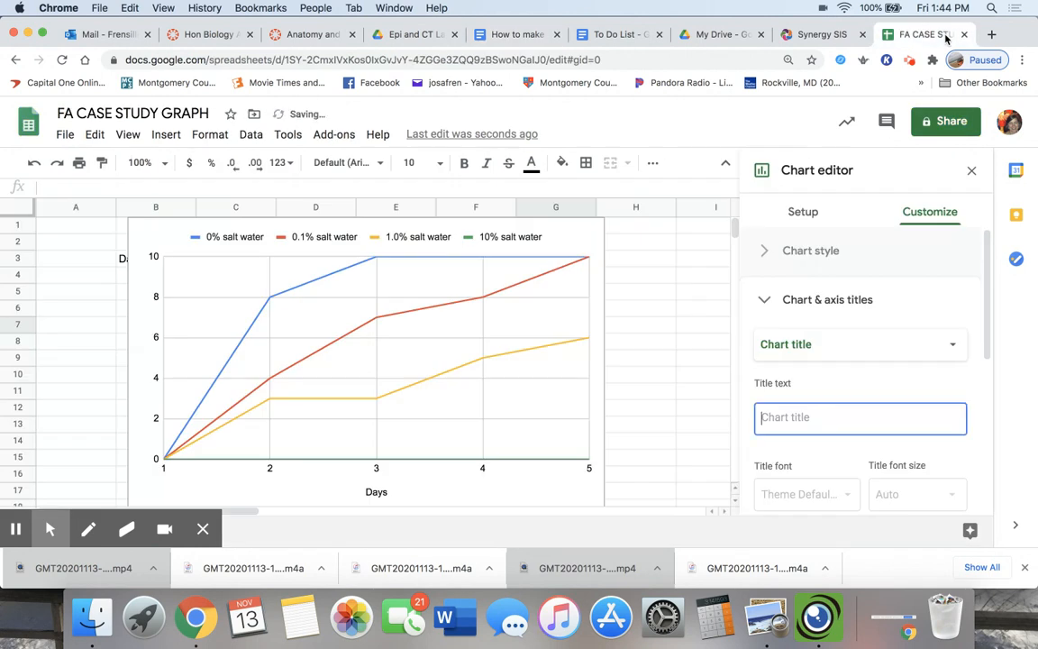
right_click(765, 418)
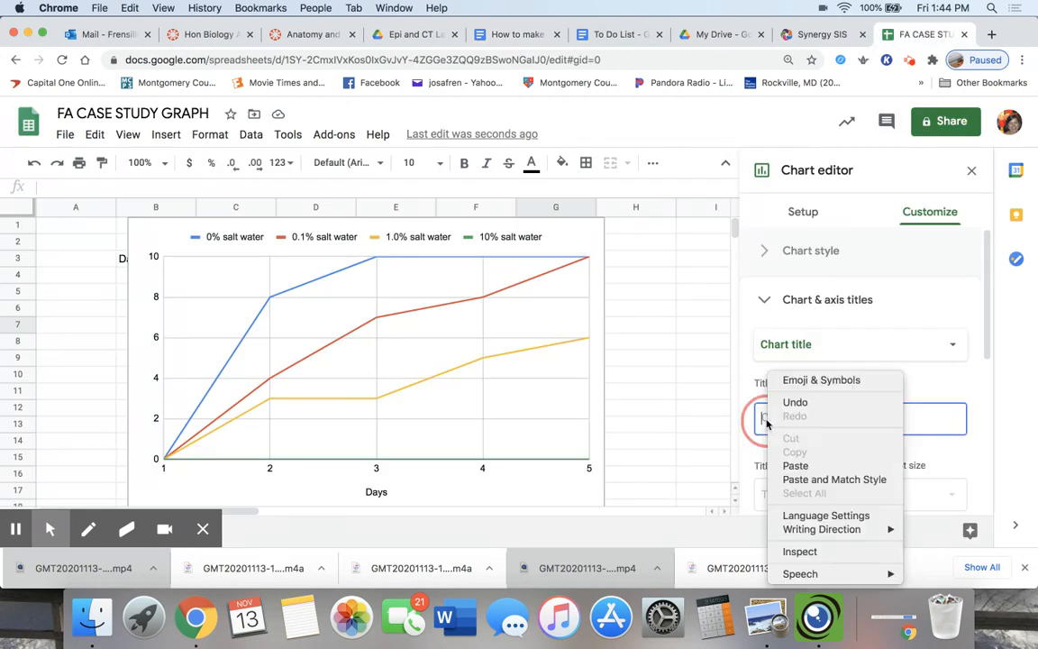
left_click(793, 466)
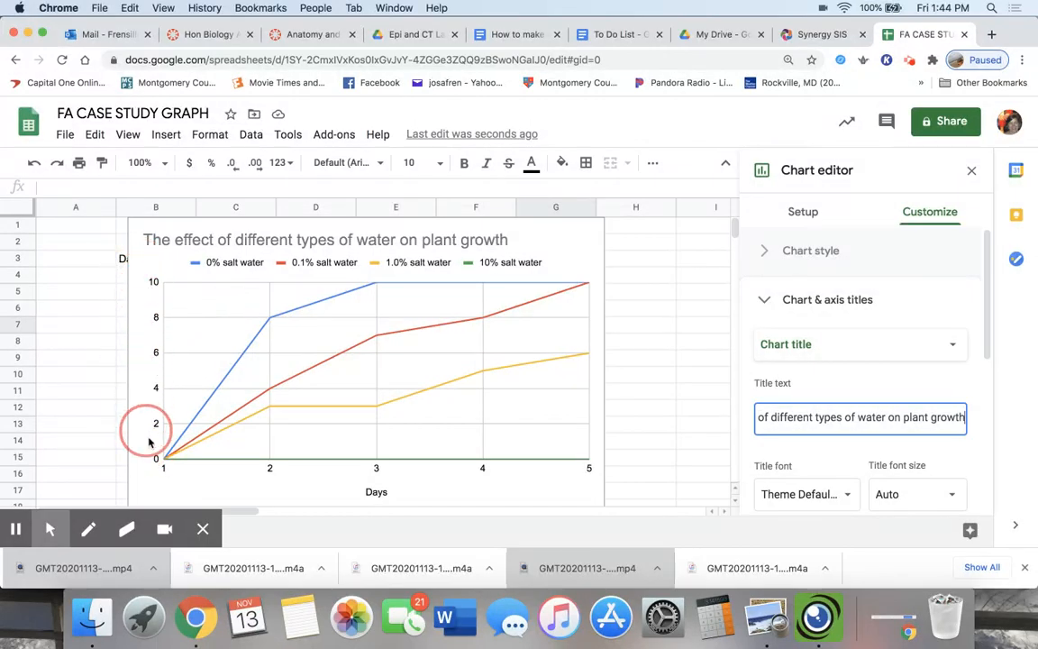
Set the chart's vertical axis title to "The number of seeds germinating".
left_click(955, 348)
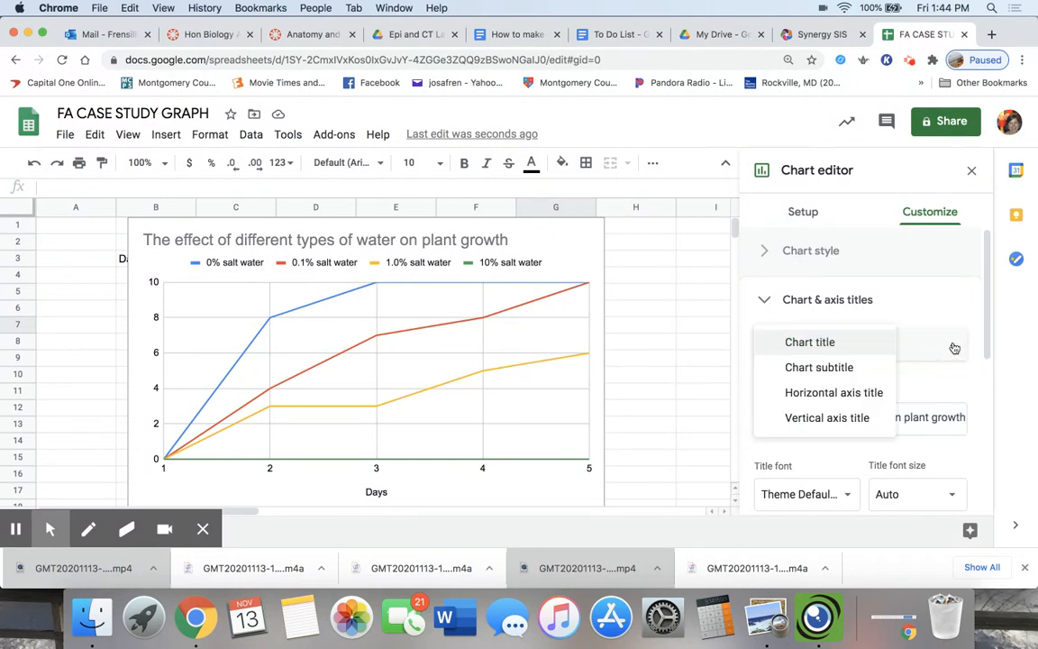
left_click(839, 420)
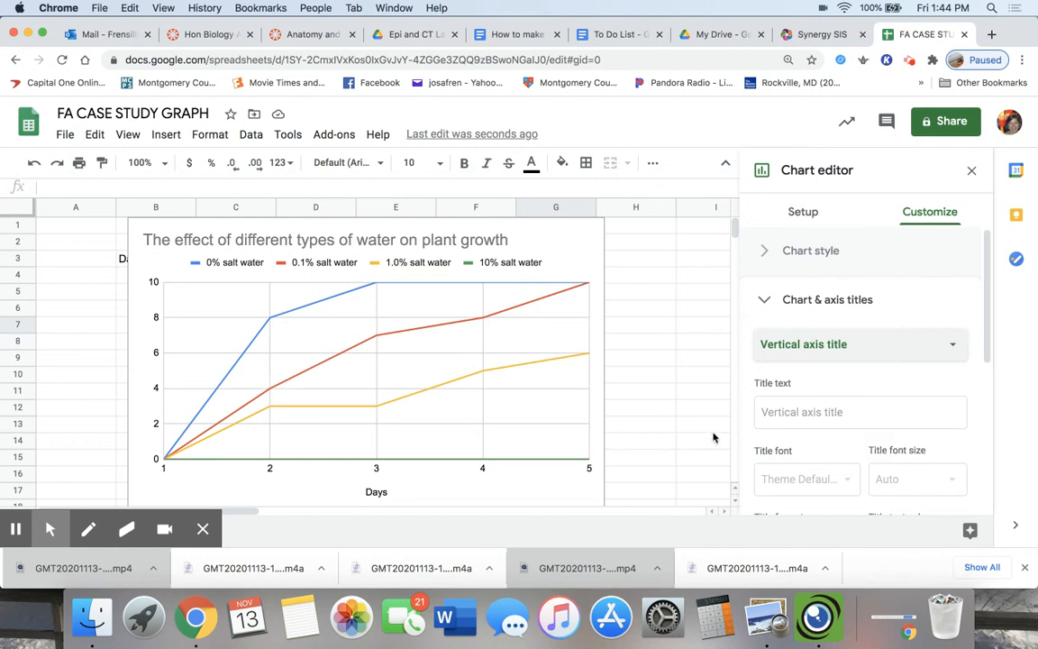
left_click(798, 411)
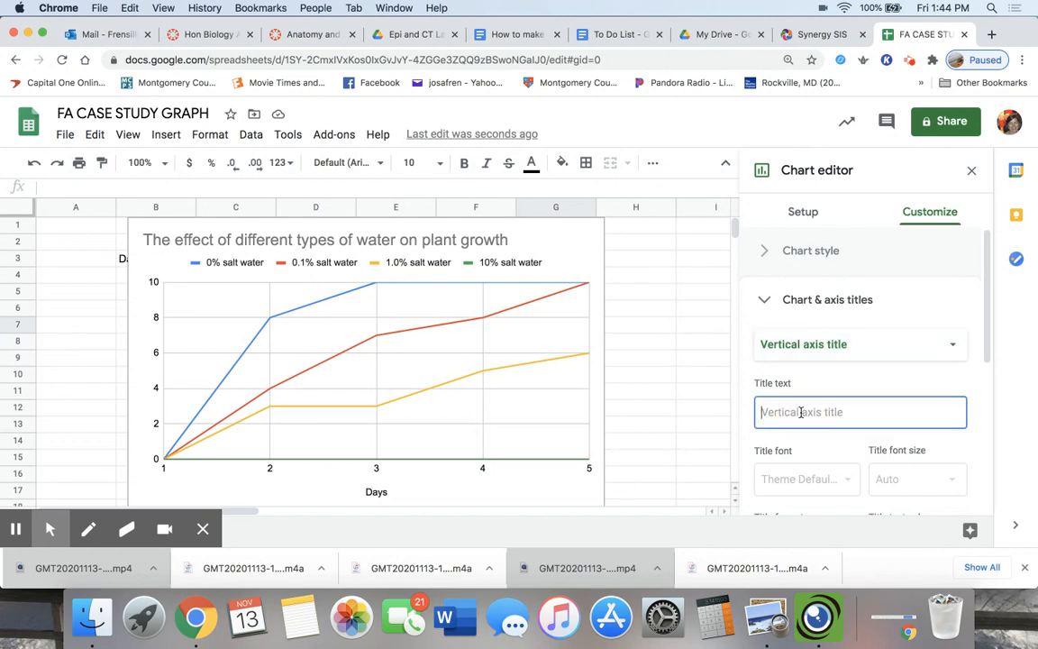
type("The numbers s")
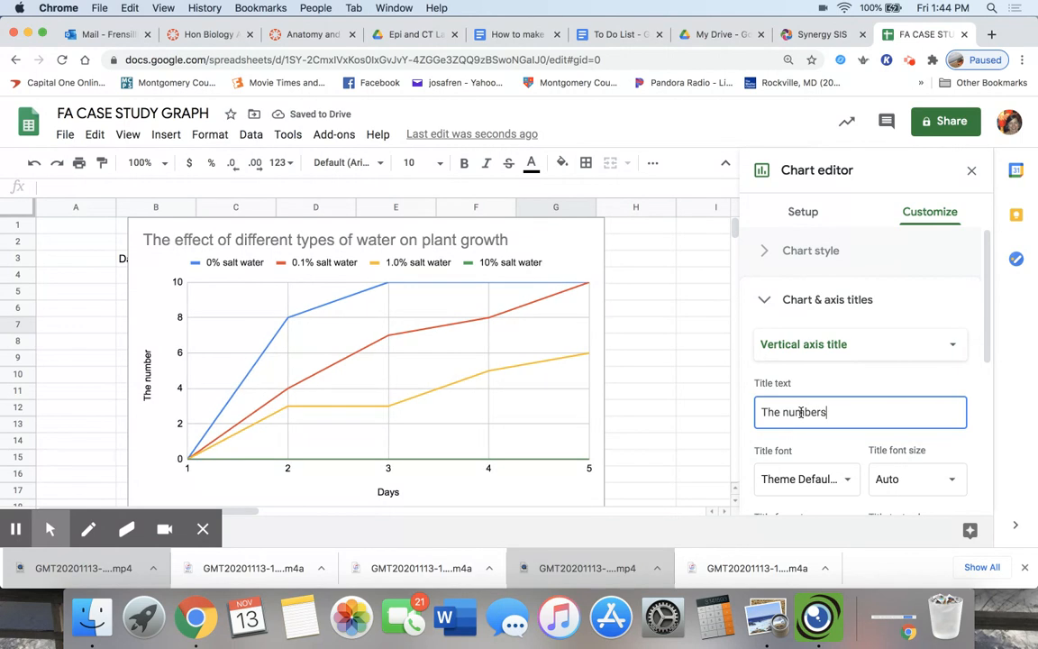
type("ee of seeds germonagt")
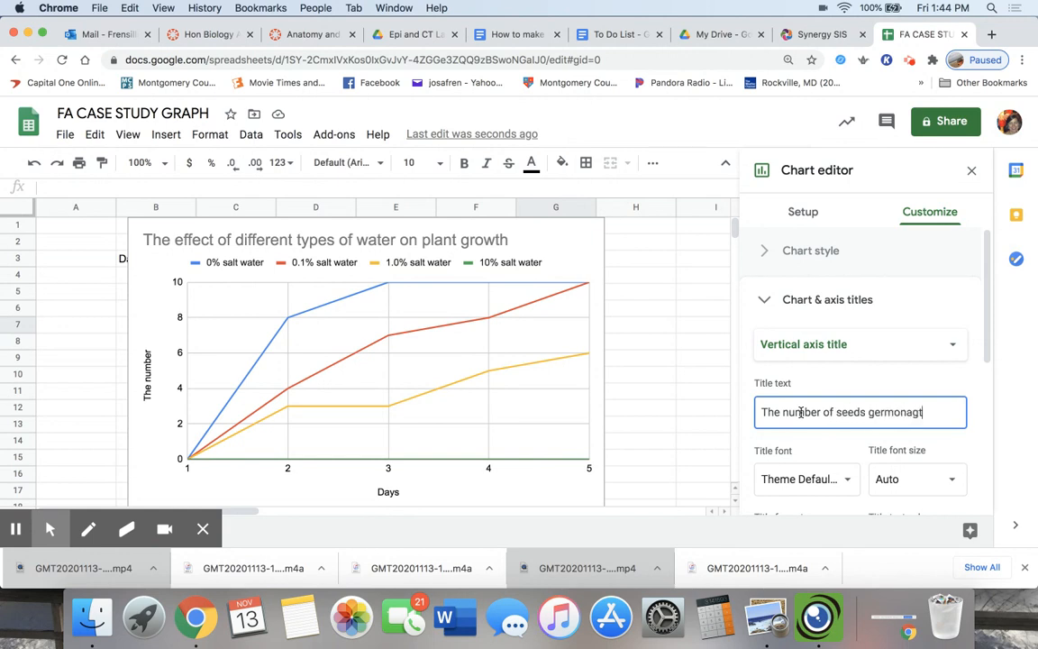
key("BackSpace")
key("BackSpace")
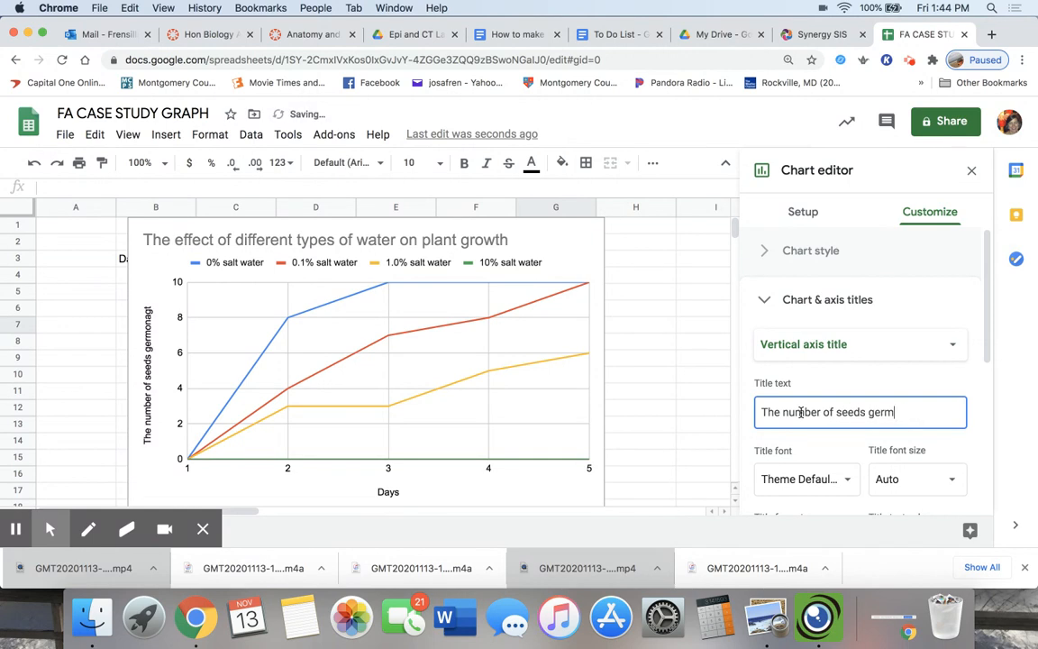
type("at")
type("inhg")
key("BackSpace")
key("BackSpace")
type("g")
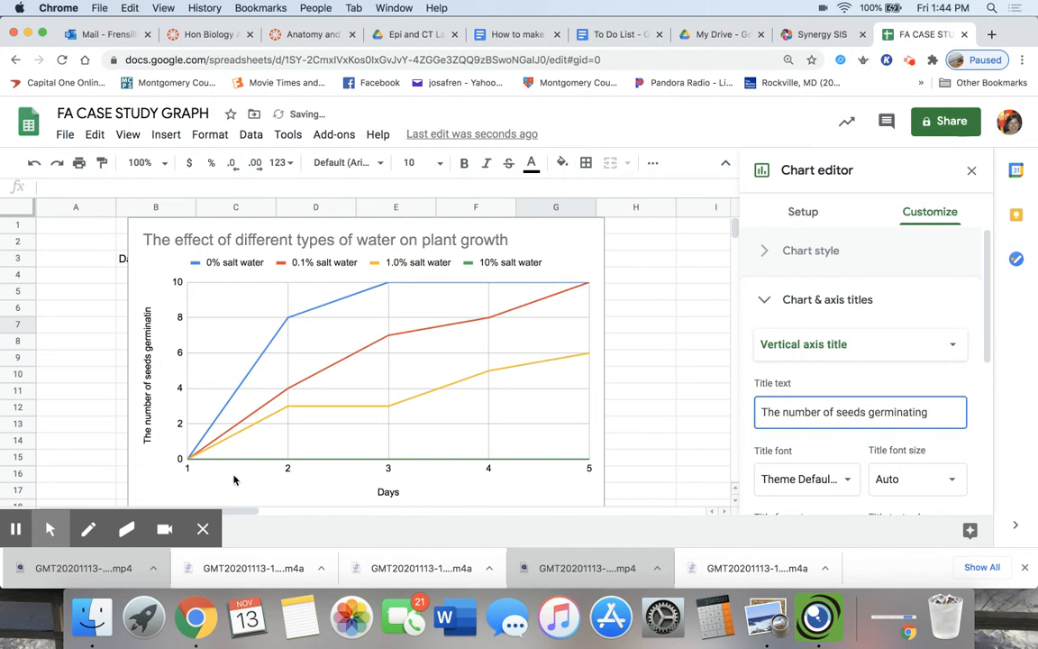
Copy the completed salt water line chart from the spreadsheet.
left_click(146, 422)
left_click(148, 373)
left_click(381, 425)
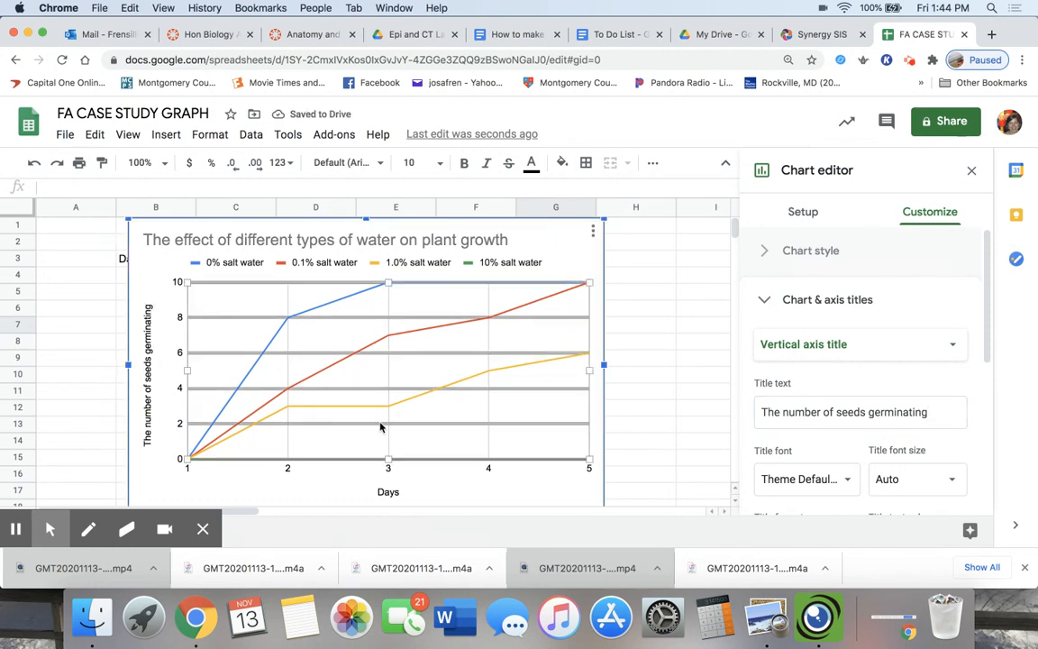
left_click(592, 233)
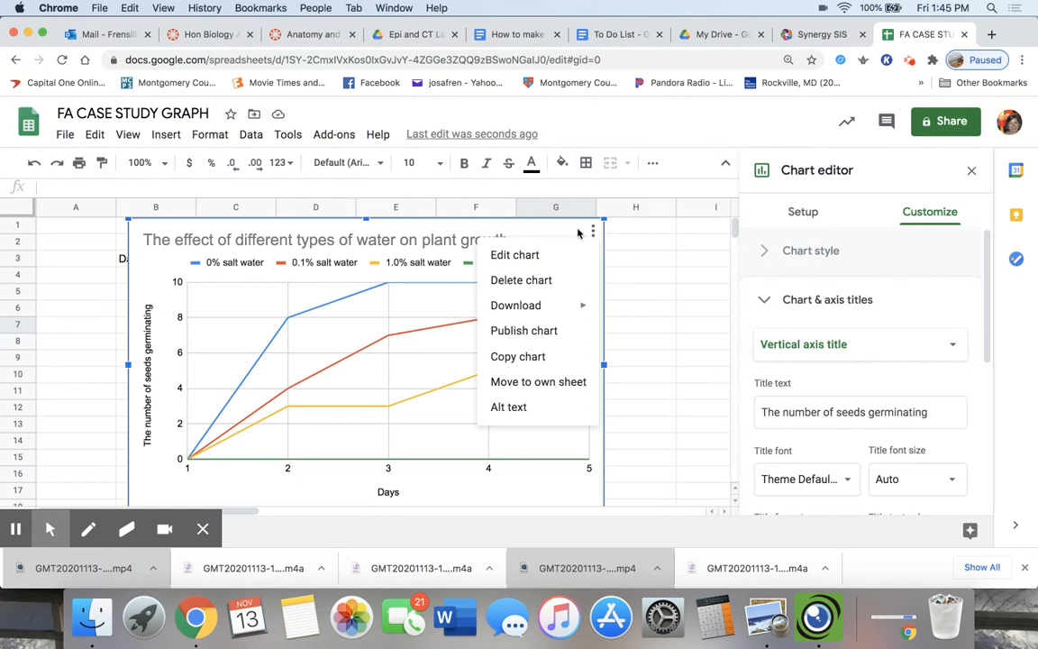
left_click(594, 234)
left_click(593, 235)
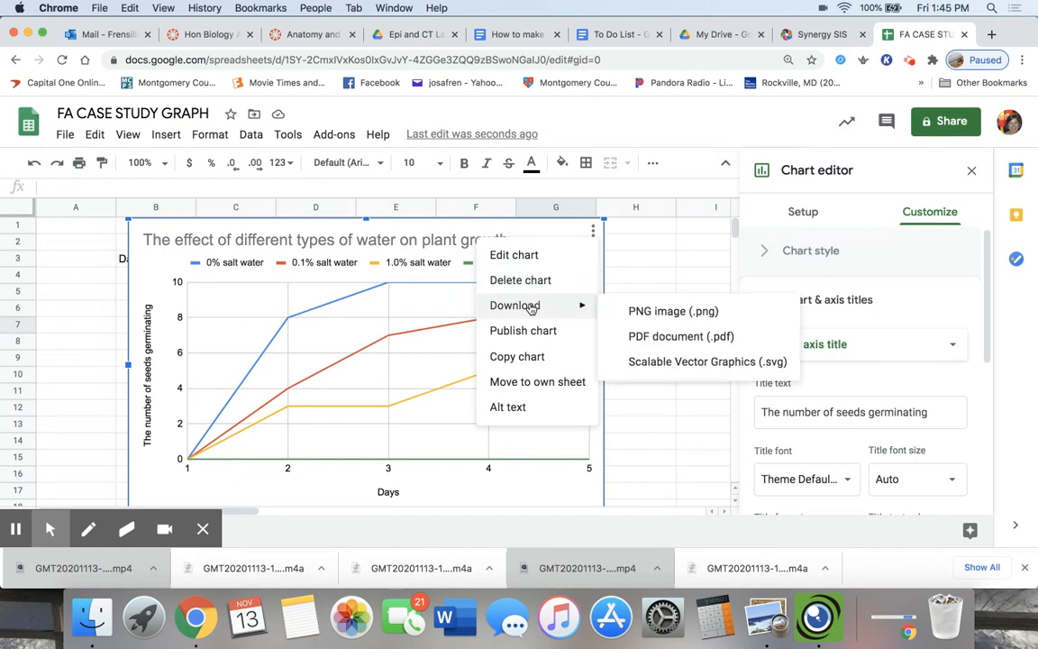
left_click(536, 358)
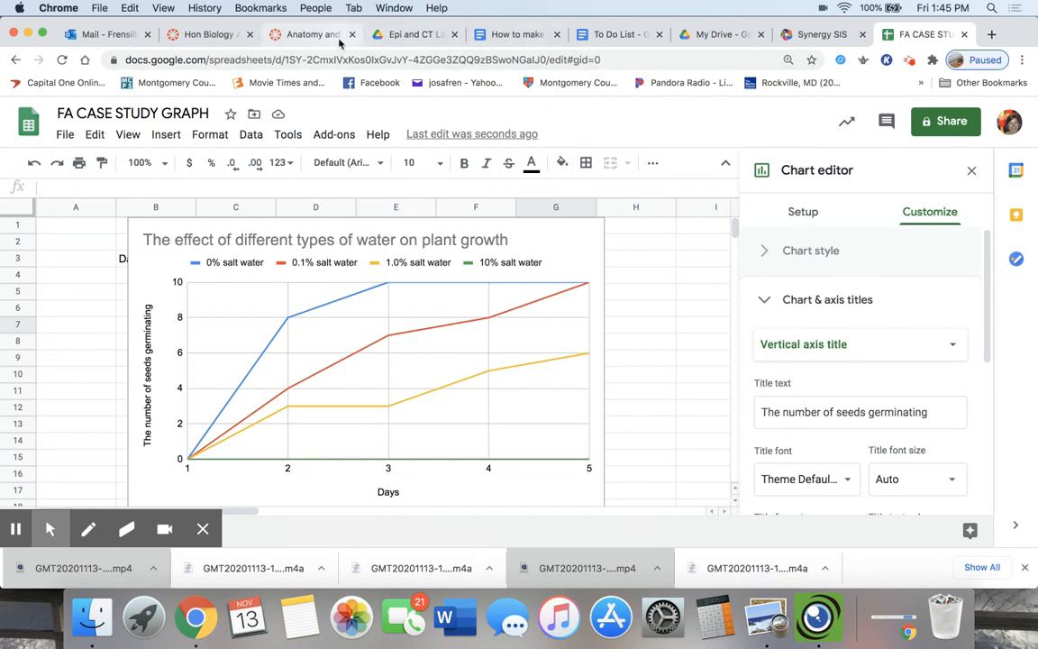
Switch to the Hon Biology A course in Canvas and open the FA Case Study assignment's document.
left_click(227, 36)
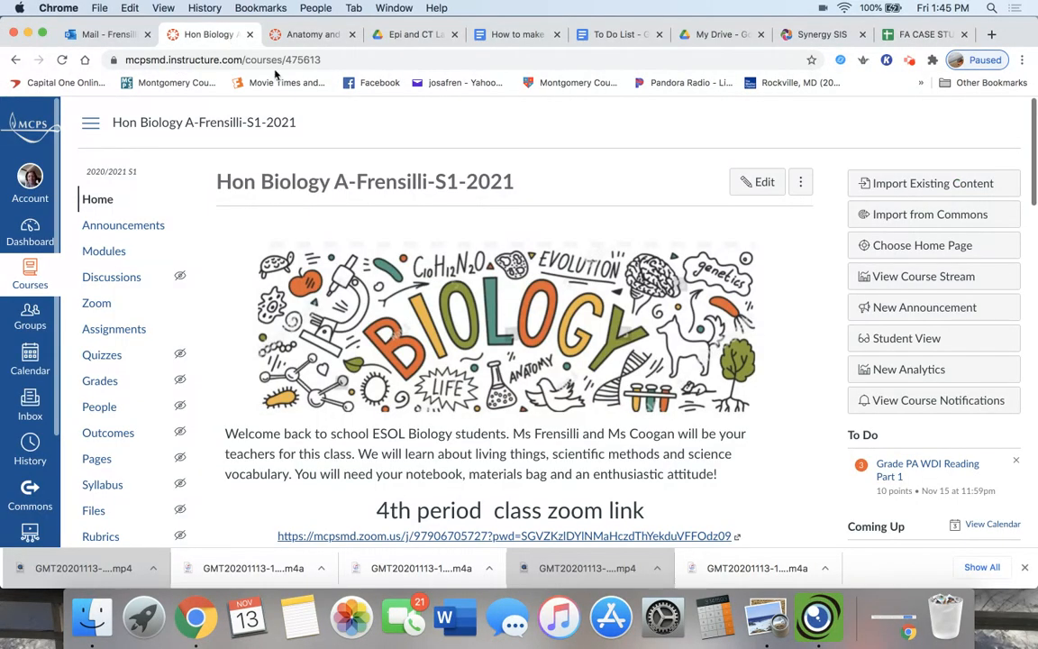
left_click(115, 329)
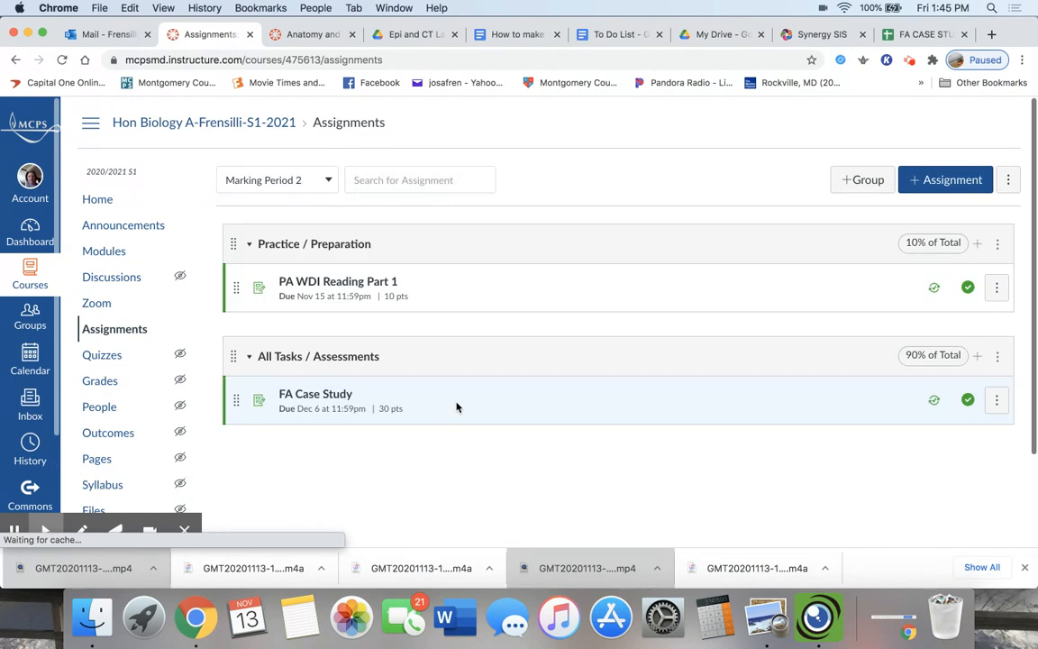
left_click(324, 398)
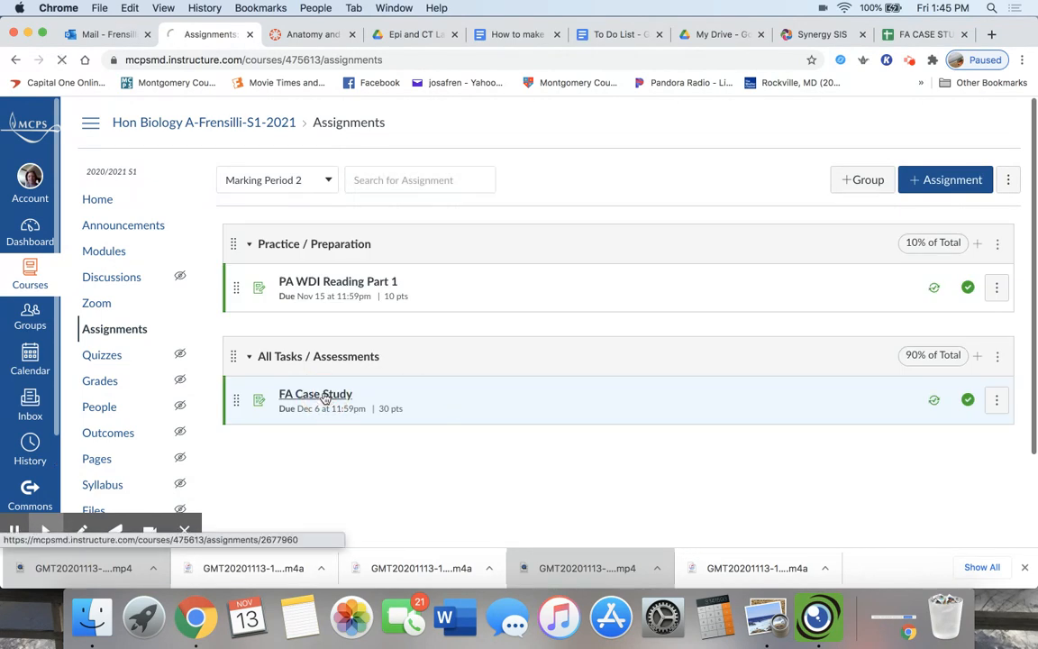
left_click(349, 314)
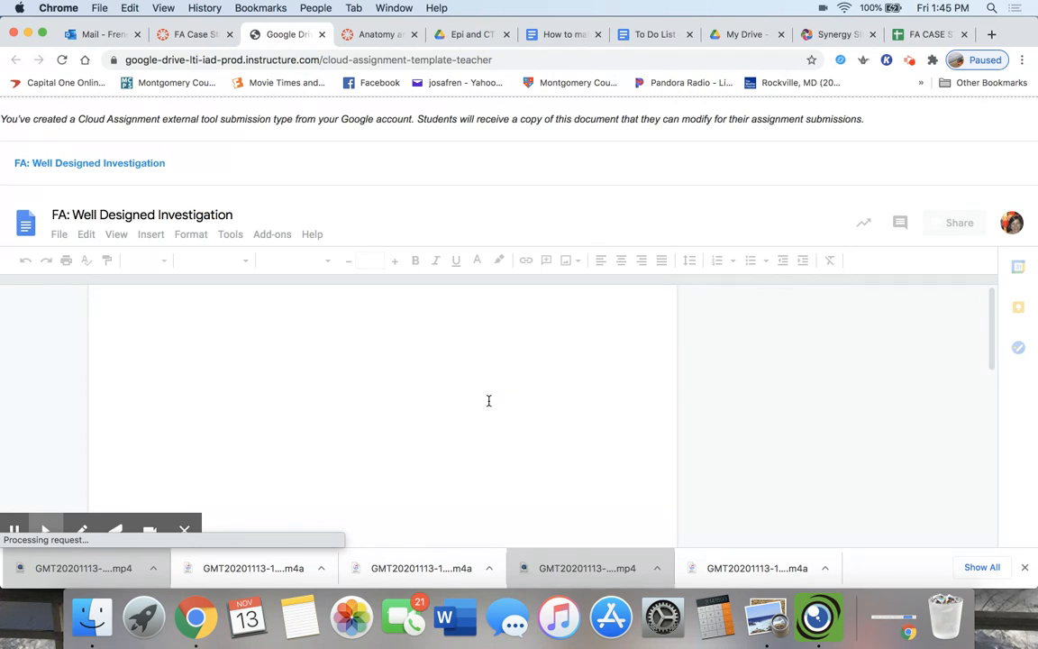
Try to paste the copied chart into the "Paste your graph here:" box under Analysis in the FA: Well Designed Investigation document.
scroll(488, 400, "down", 3)
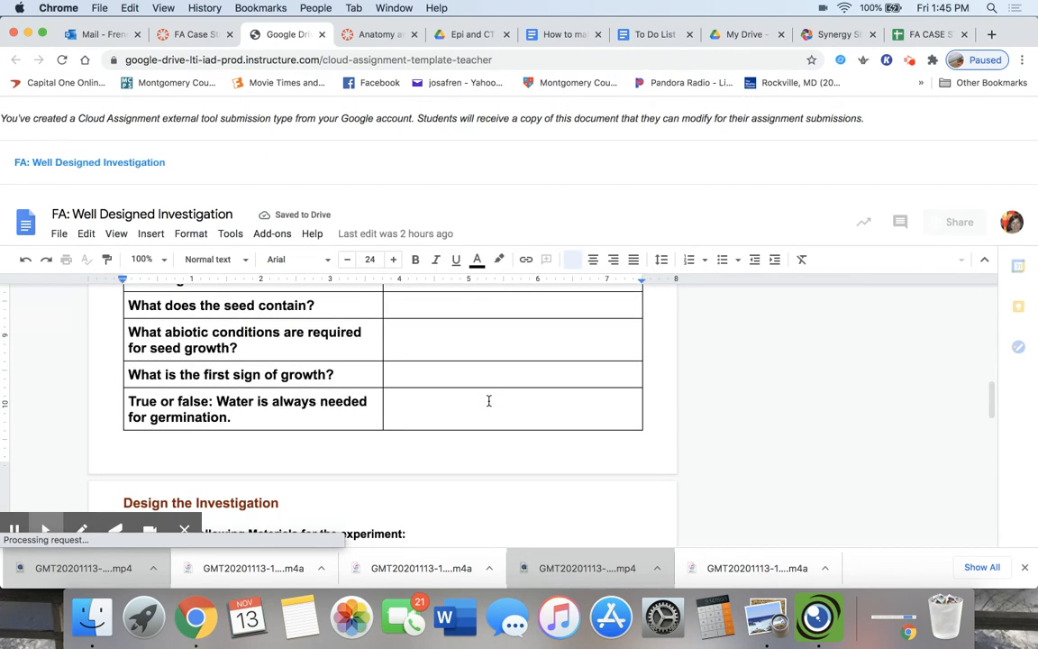
scroll(493, 434, "down", 5)
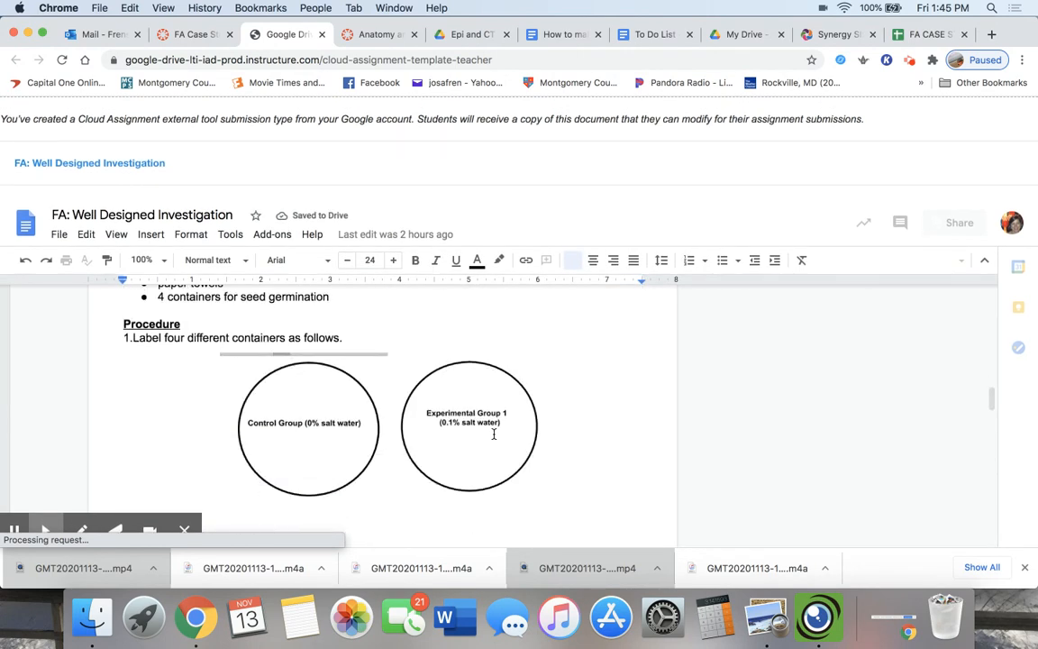
scroll(493, 435, "down", 15)
scroll(494, 433, "down", 5)
scroll(514, 438, "down", 5)
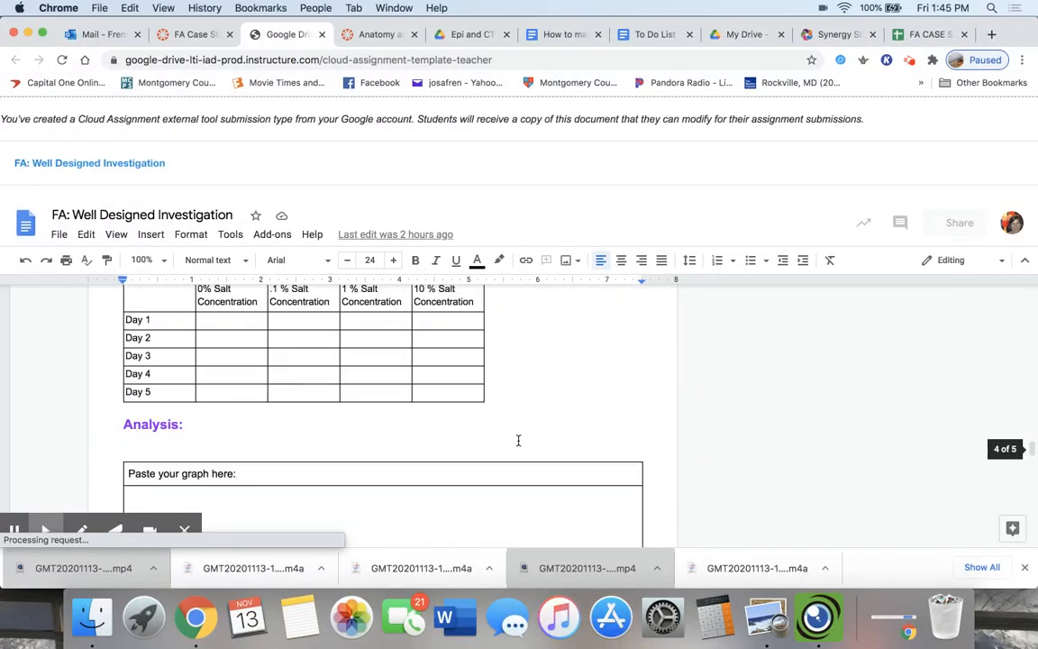
left_click(327, 505)
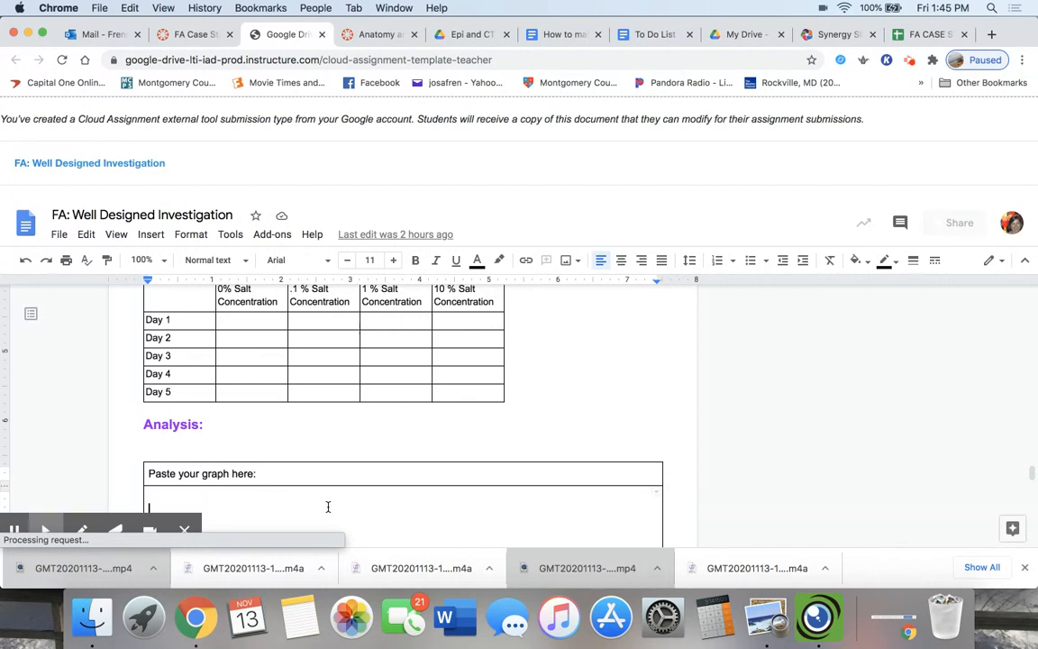
scroll(326, 473, "down", 3)
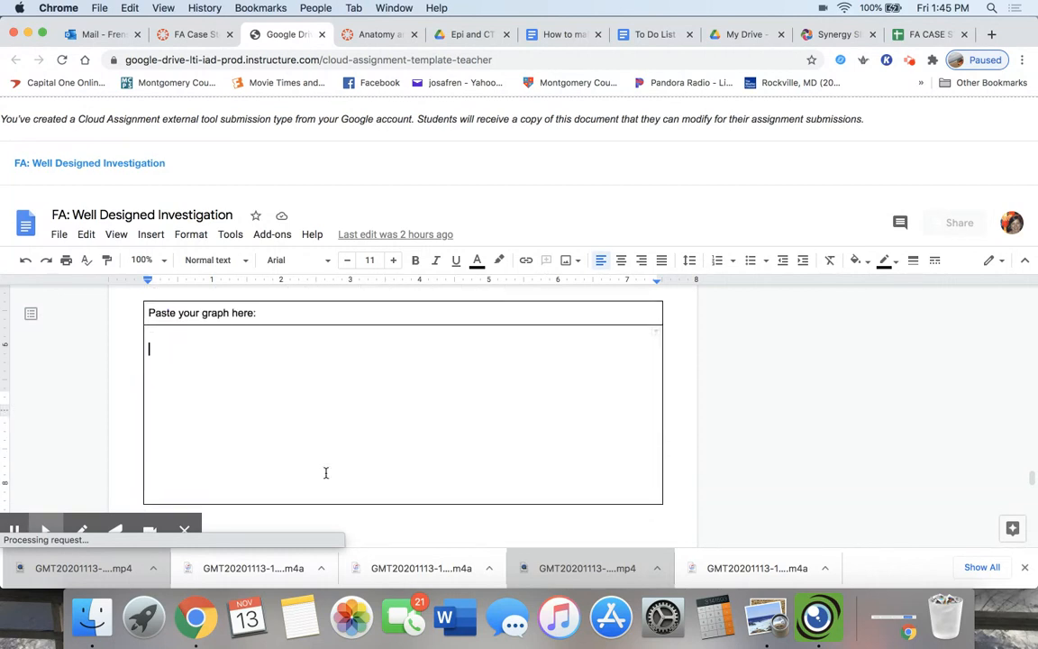
right_click(200, 346)
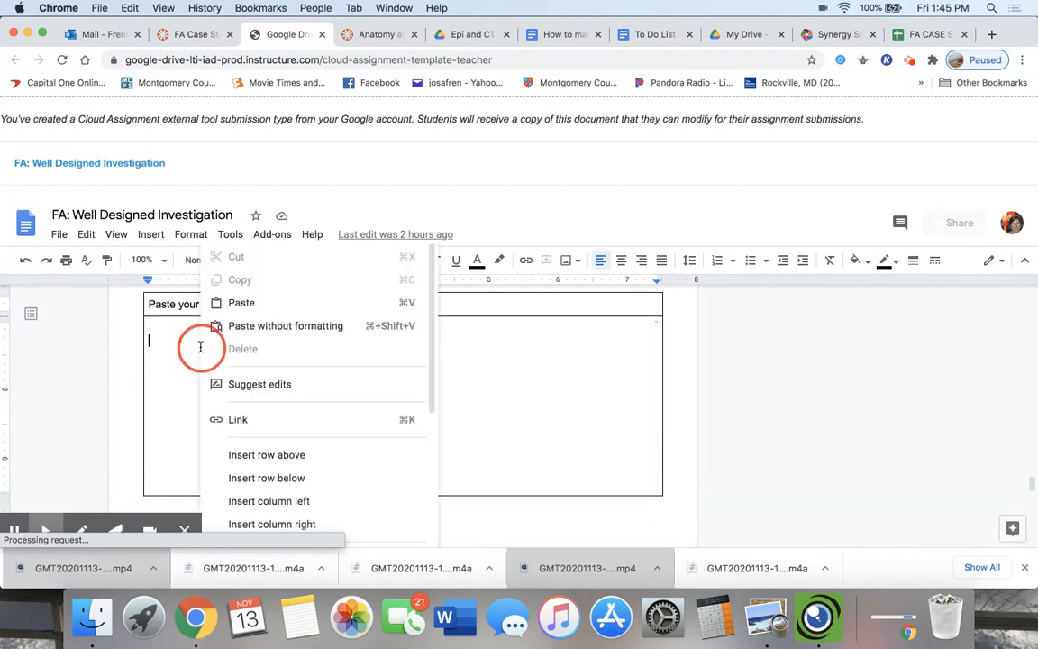
left_click(244, 302)
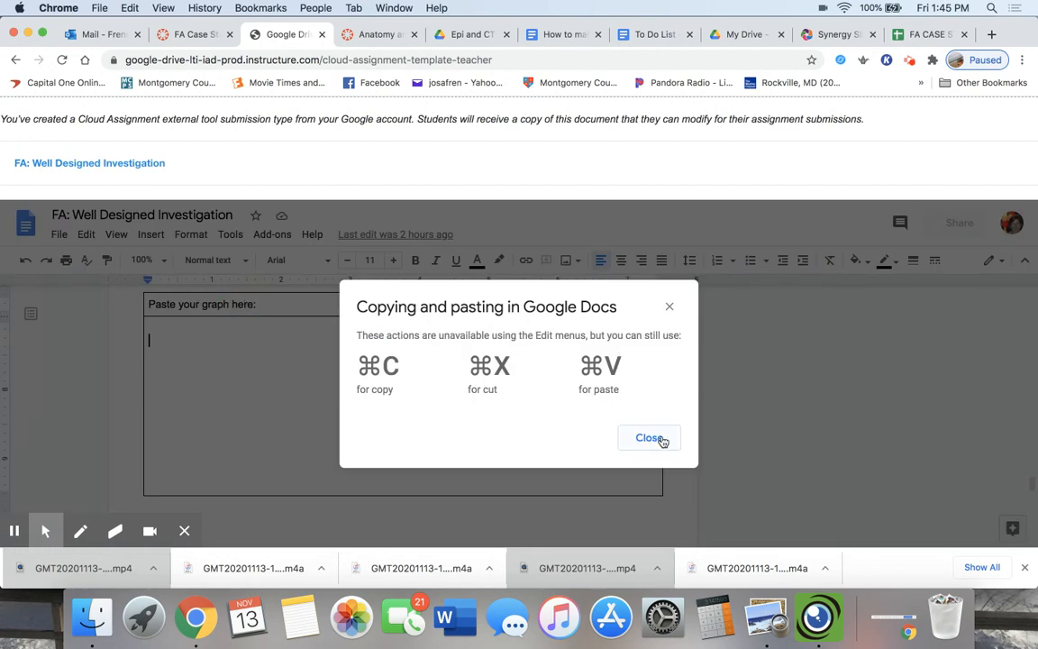
left_click(365, 365)
left_click(648, 438)
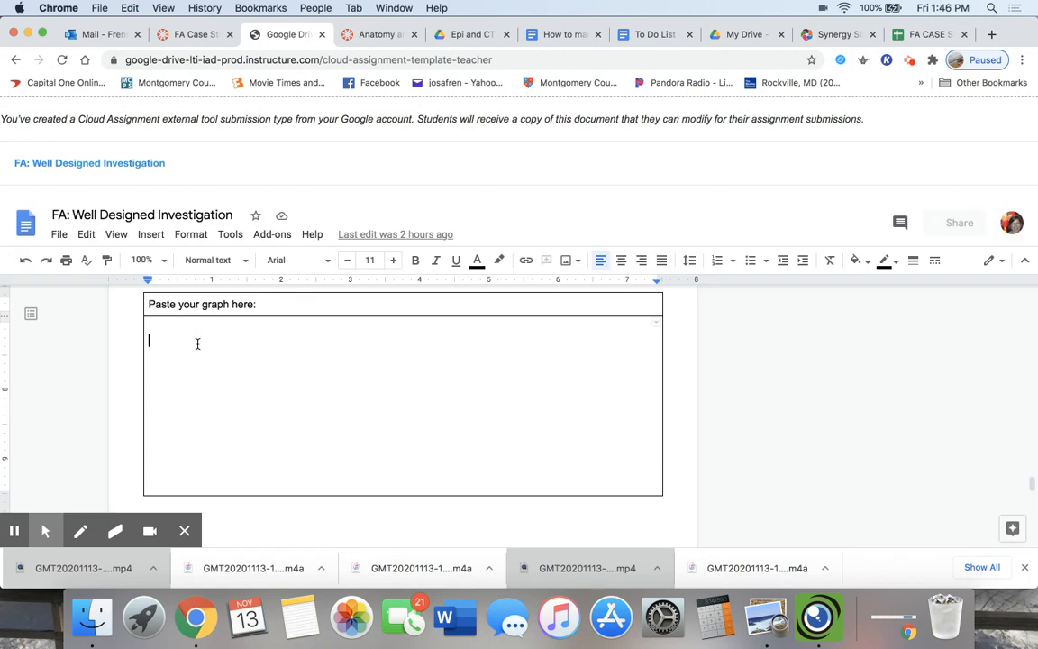
left_click_drag(267, 505, 267, 516)
scroll(533, 482, "down", 3)
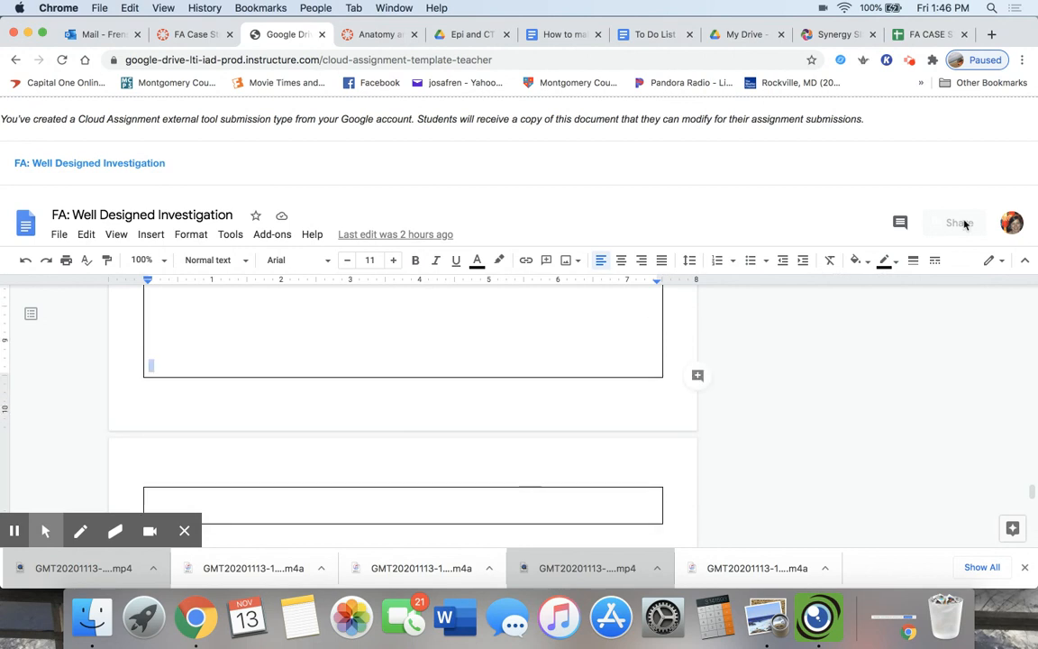
Switch to the How to make a graph document and paste the copied chart on the blank area near its end, linked to the spreadsheet.
left_click(563, 35)
scroll(492, 377, "down", 20)
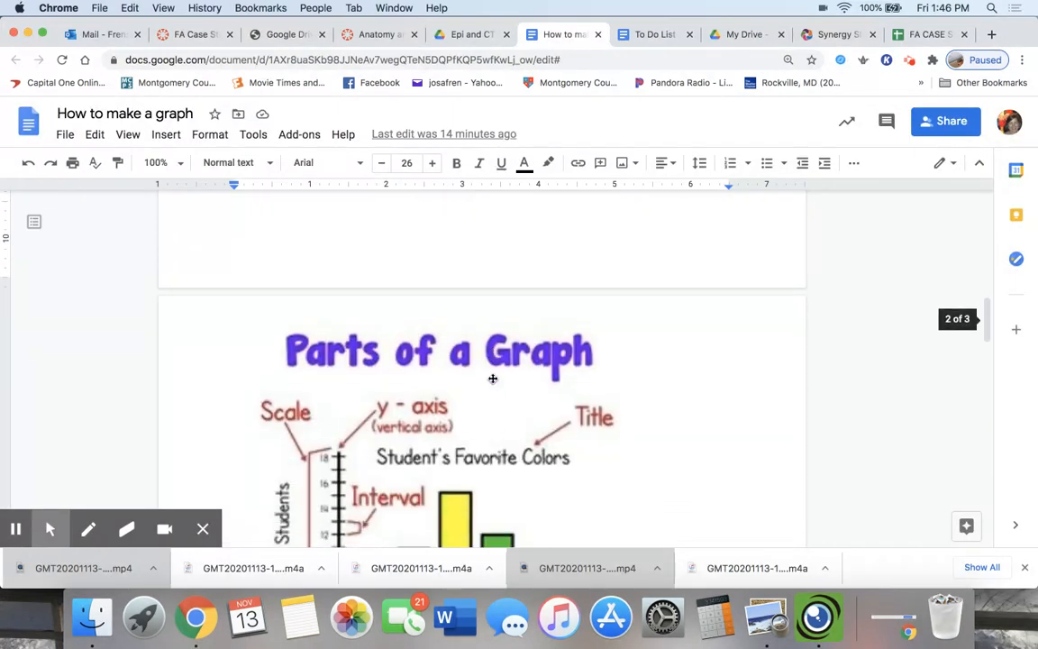
left_click(322, 269)
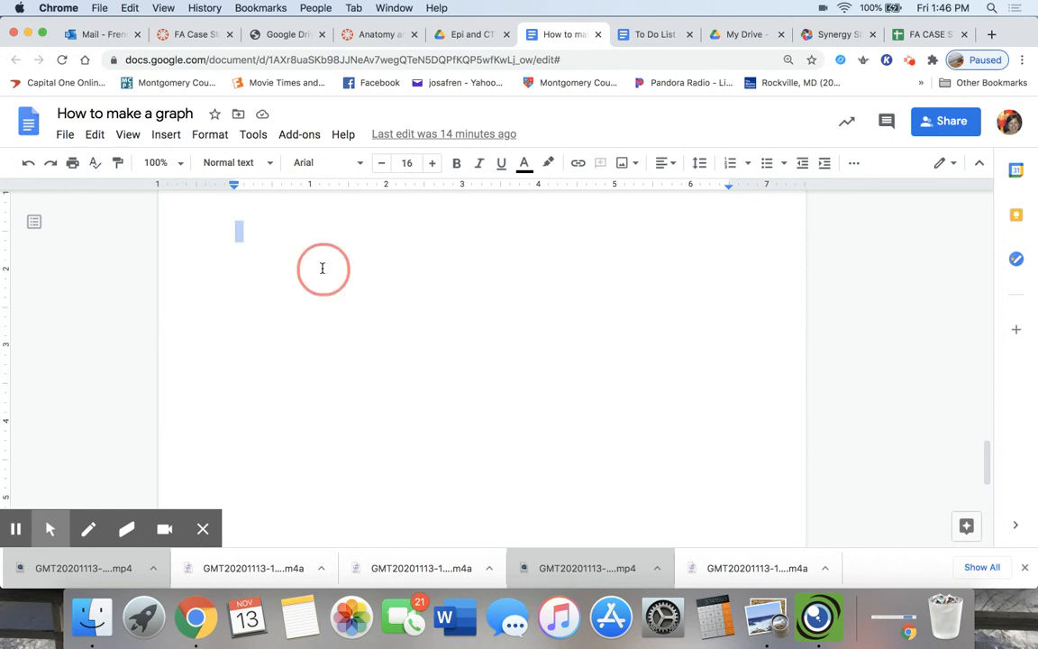
right_click(320, 272)
left_click(375, 269)
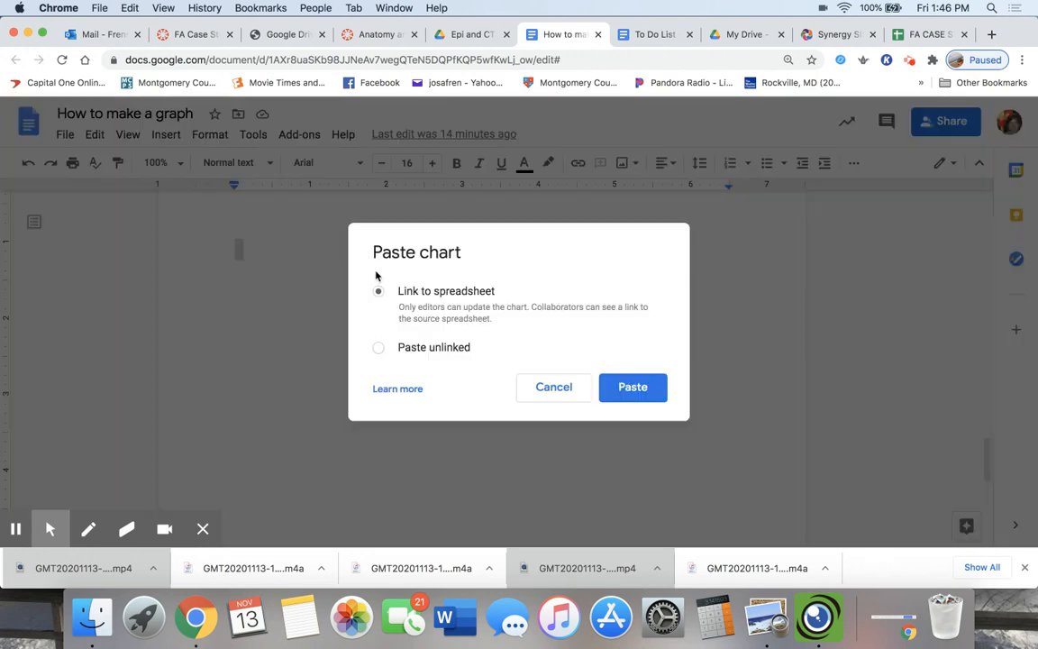
left_click(622, 390)
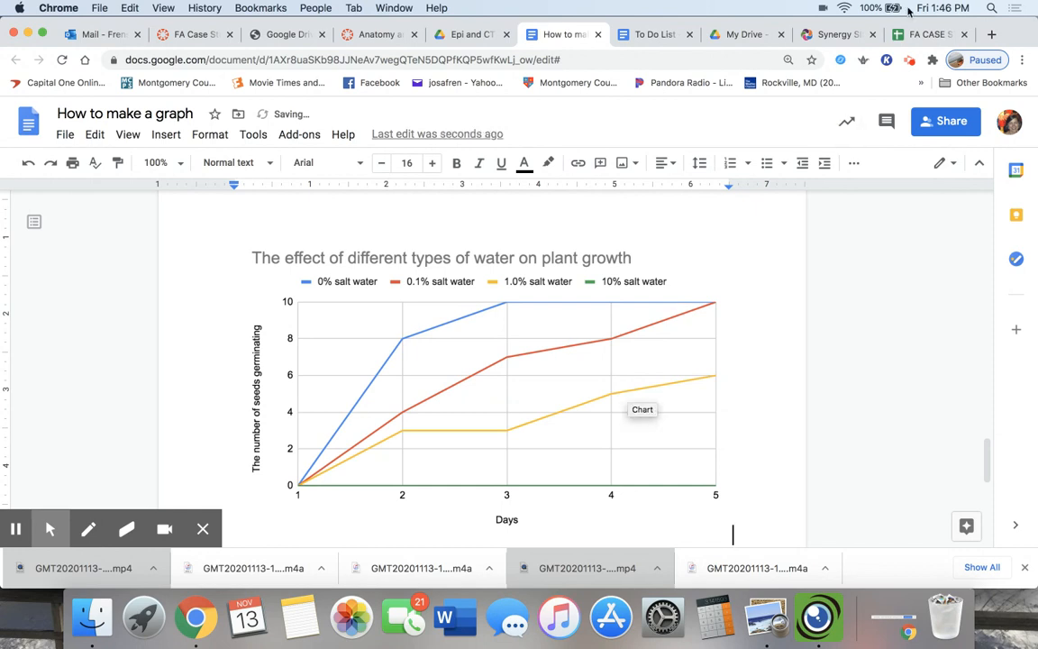
left_click(923, 36)
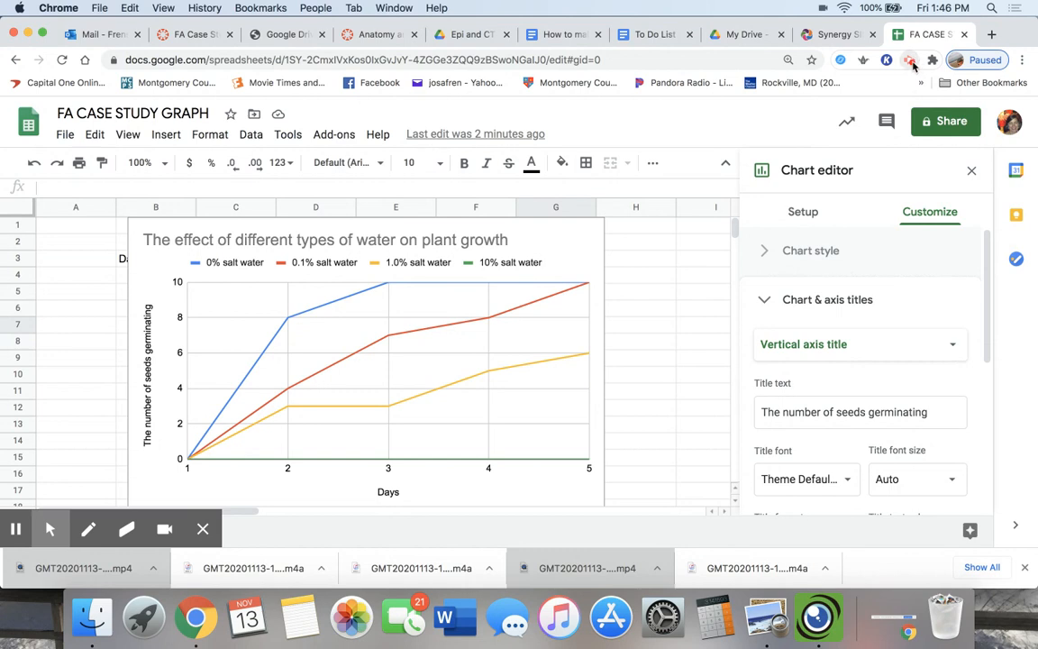
left_click(911, 62)
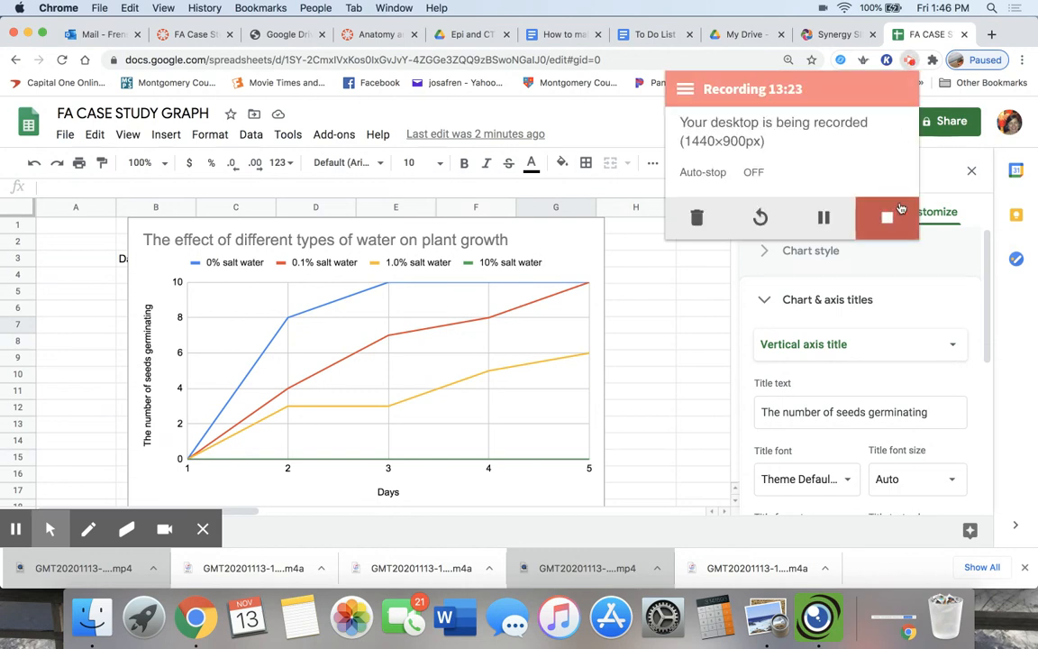